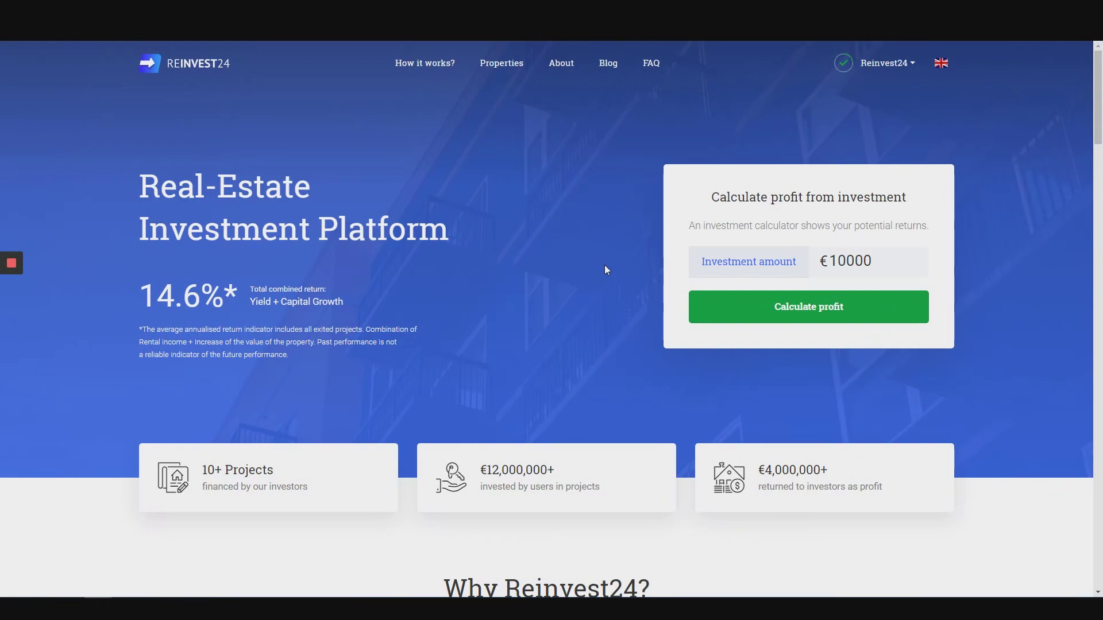
- Go to the Invite friend page via the account menu and select the personal referral link
{"action": "left_click", "coordinate": [877, 62]}
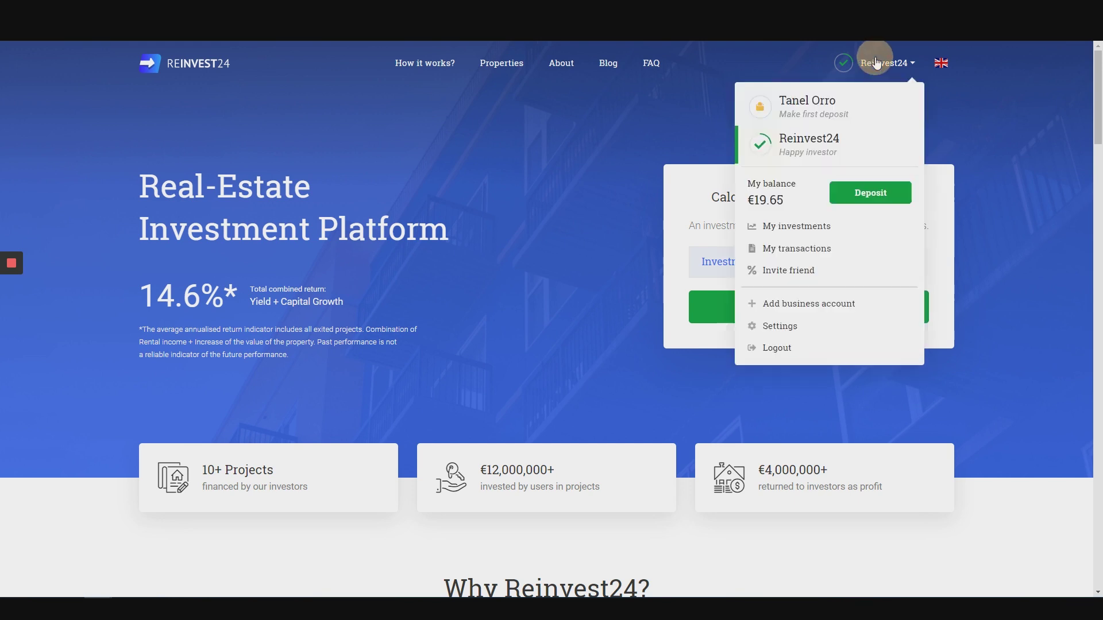
{"action": "left_click", "coordinate": [810, 271]}
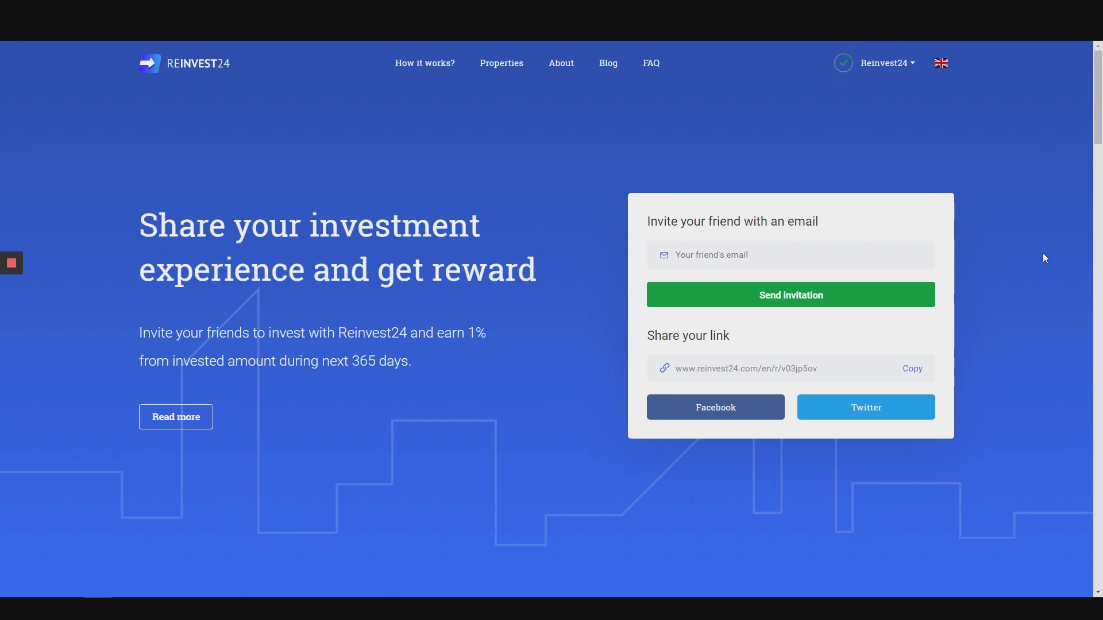
{"action": "left_click_drag", "start_coordinate": [815, 365], "coordinate": [679, 372]}
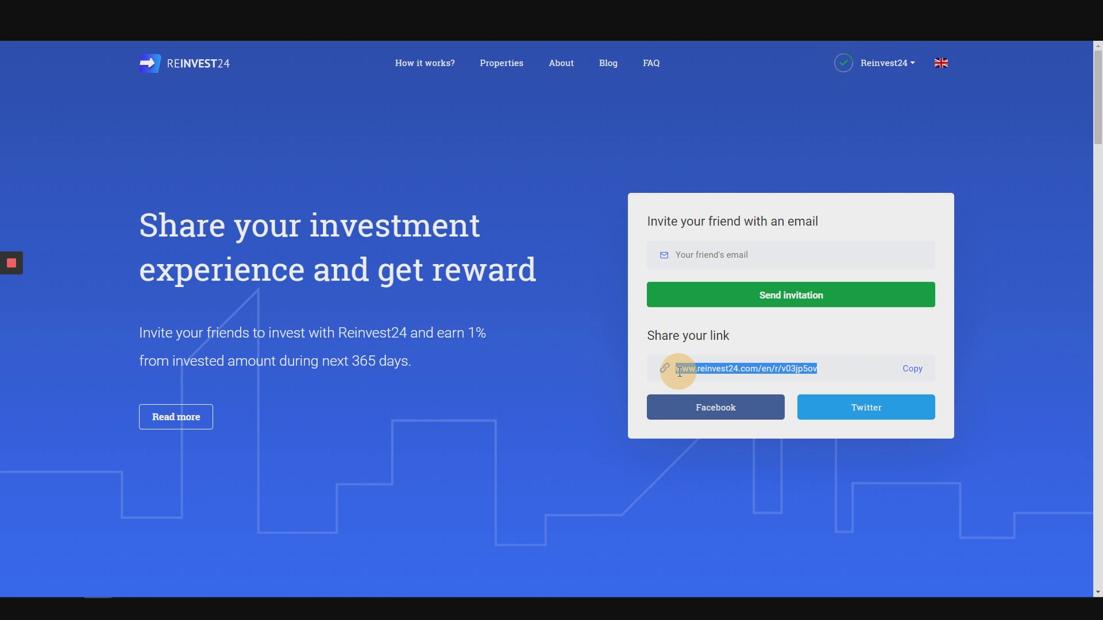
{"action": "left_click_drag", "start_coordinate": [680, 372], "coordinate": [825, 369]}
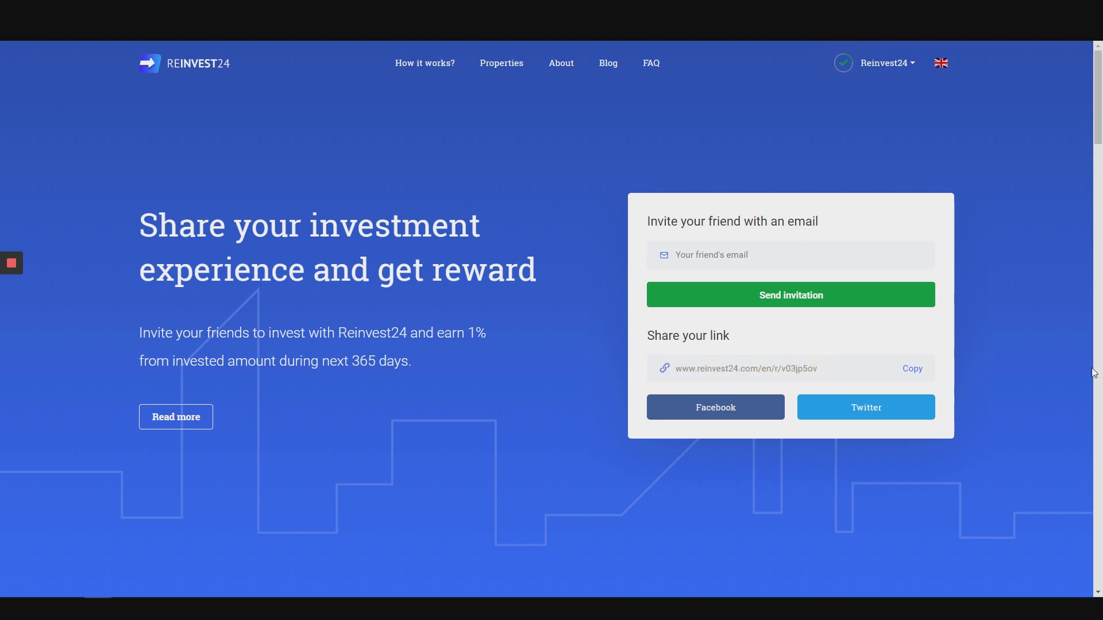
- Copy the referral link, then send an invitation to a saved friend's email address
{"action": "left_click", "coordinate": [917, 374]}
{"action": "mouse_move", "coordinate": [437, 338]}
{"action": "left_mouse_down"}
{"action": "mouse_move", "coordinate": [491, 339]}
{"action": "mouse_move", "coordinate": [381, 362]}
{"action": "mouse_move", "coordinate": [264, 362]}
{"action": "mouse_move", "coordinate": [411, 368]}
{"action": "left_mouse_up"}
{"action": "left_click", "coordinate": [782, 256]}
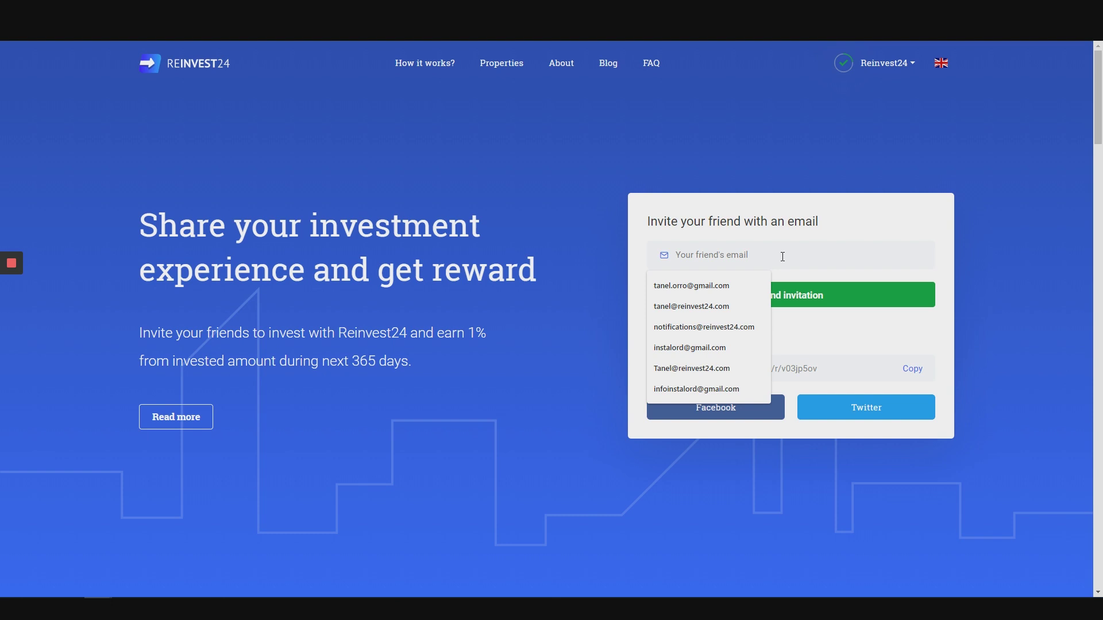
{"action": "left_click", "coordinate": [698, 307]}
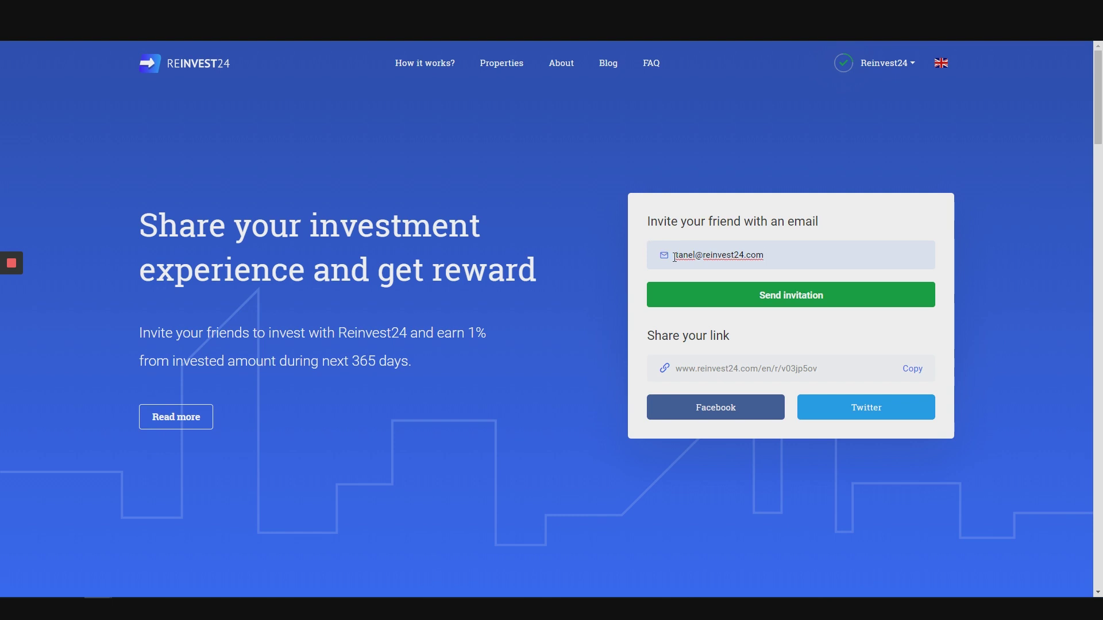
{"action": "left_click", "coordinate": [792, 296]}
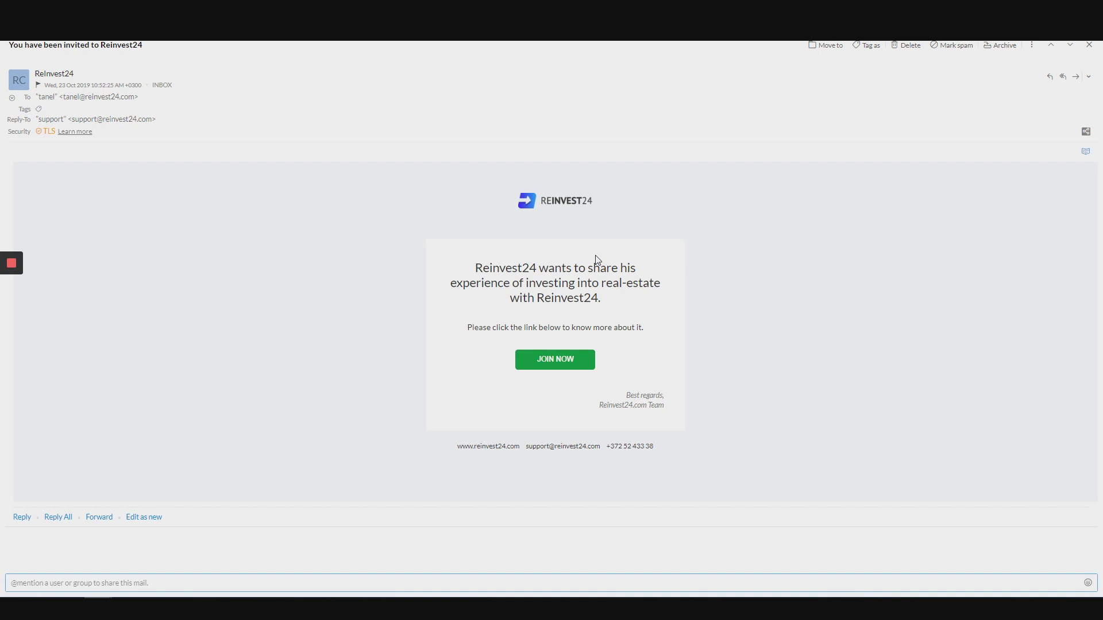
- Highlight the invitation email's headline and the word Reinvest24 in Zoho Mail
{"action": "left_click_drag", "start_coordinate": [475, 268], "coordinate": [653, 299]}
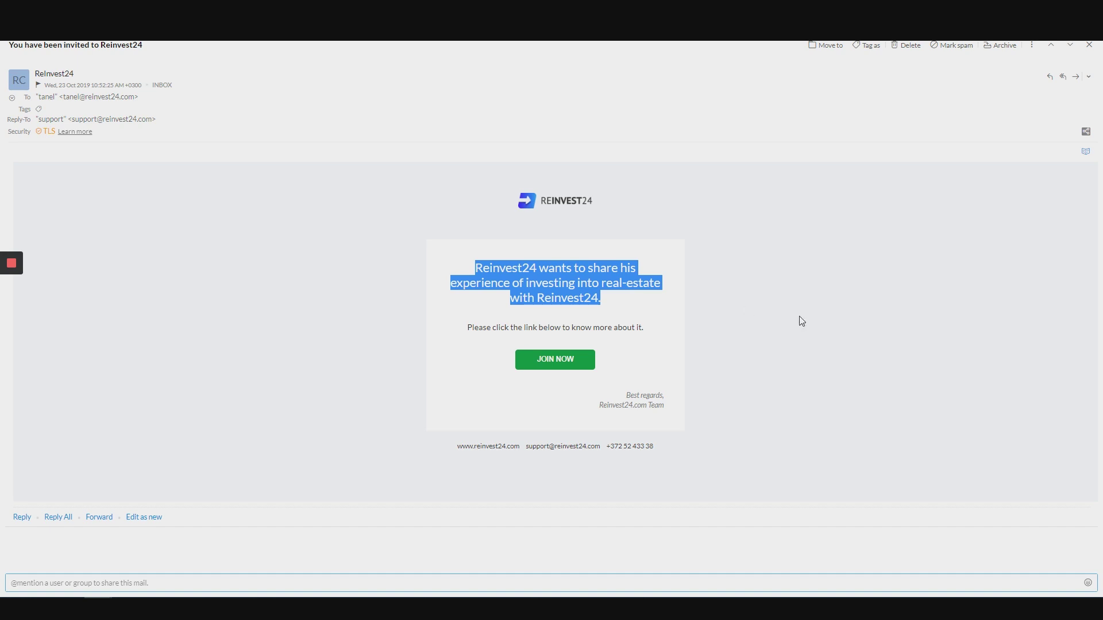
{"action": "left_click", "coordinate": [555, 273]}
{"action": "left_click_drag", "start_coordinate": [539, 268], "coordinate": [465, 268]}
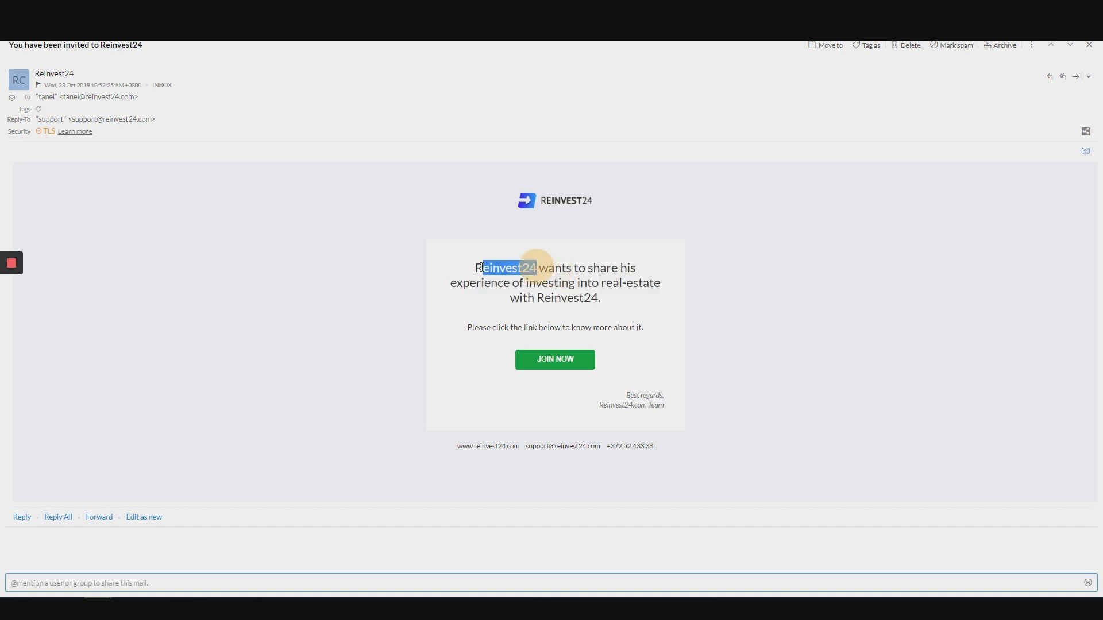
{"action": "left_click", "coordinate": [463, 267]}
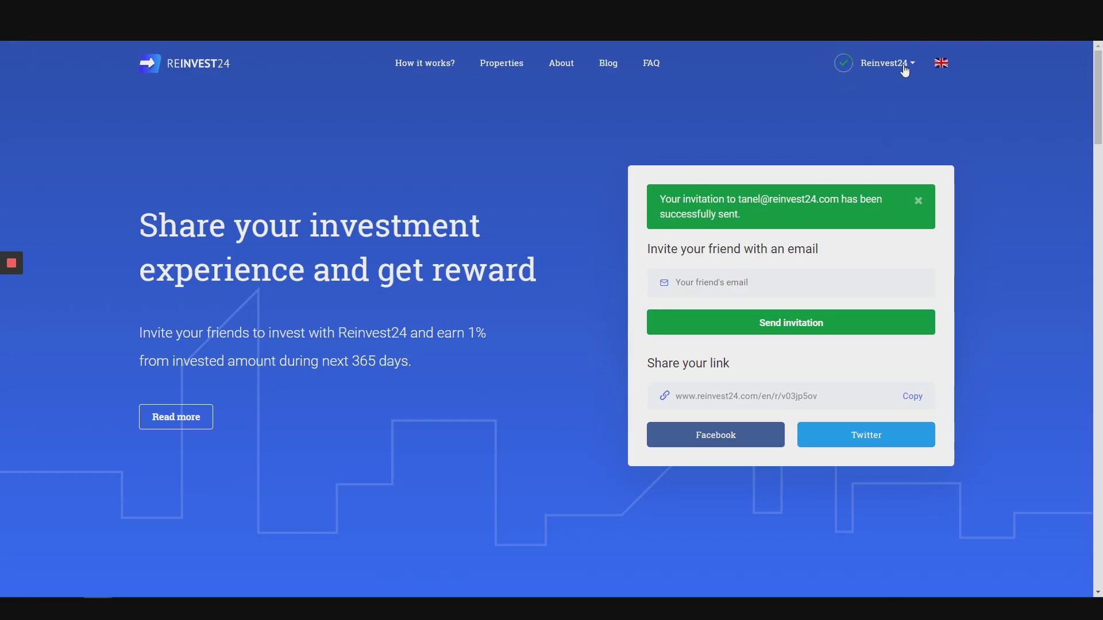
- Open account Settings and highlight the current public name, Reinvest24
{"action": "left_click", "coordinate": [904, 66]}
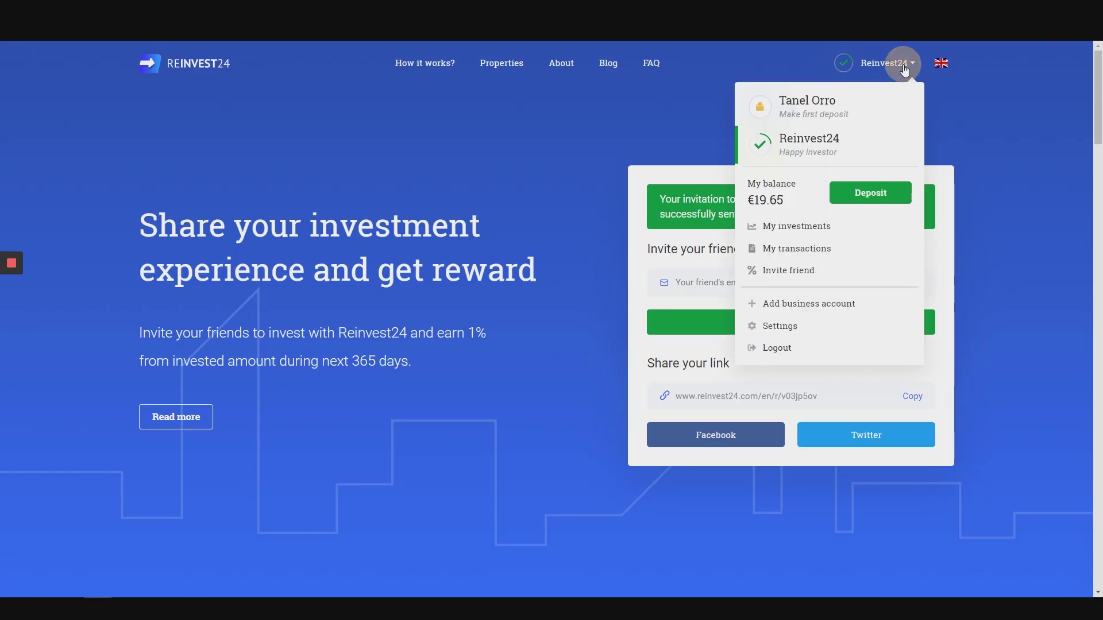
{"action": "left_click", "coordinate": [781, 326]}
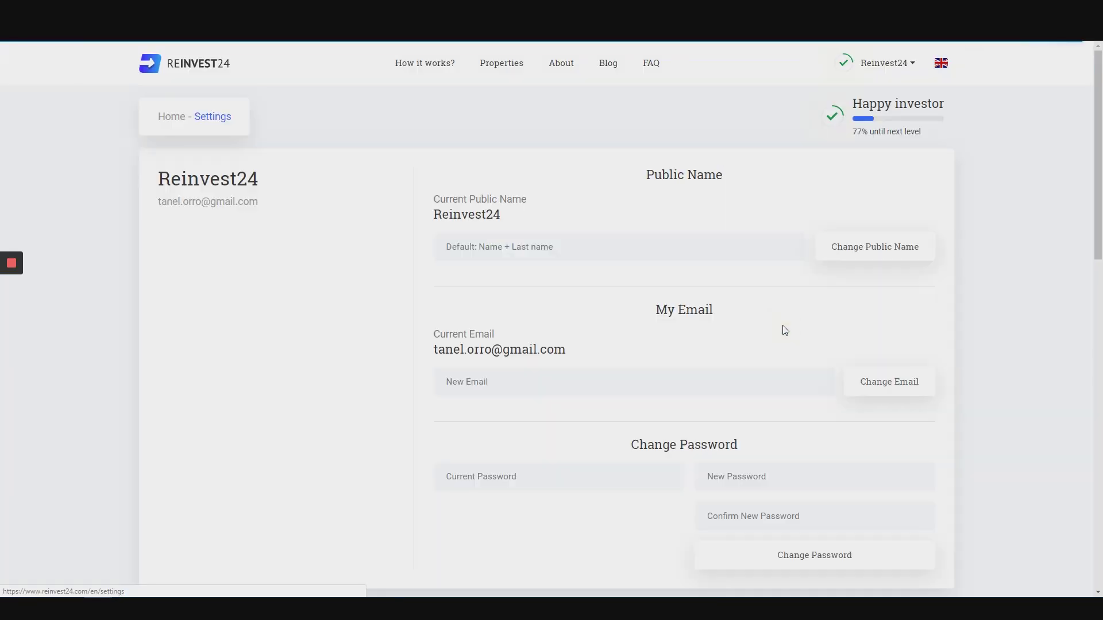
{"action": "left_click", "coordinate": [544, 243]}
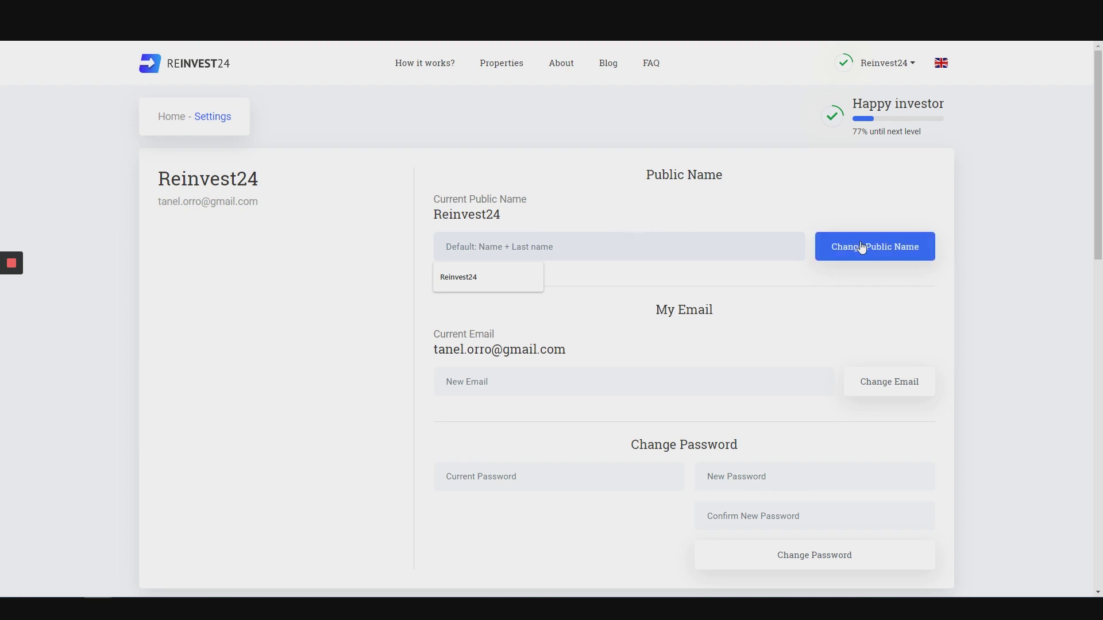
{"action": "left_click_drag", "start_coordinate": [509, 217], "coordinate": [425, 217]}
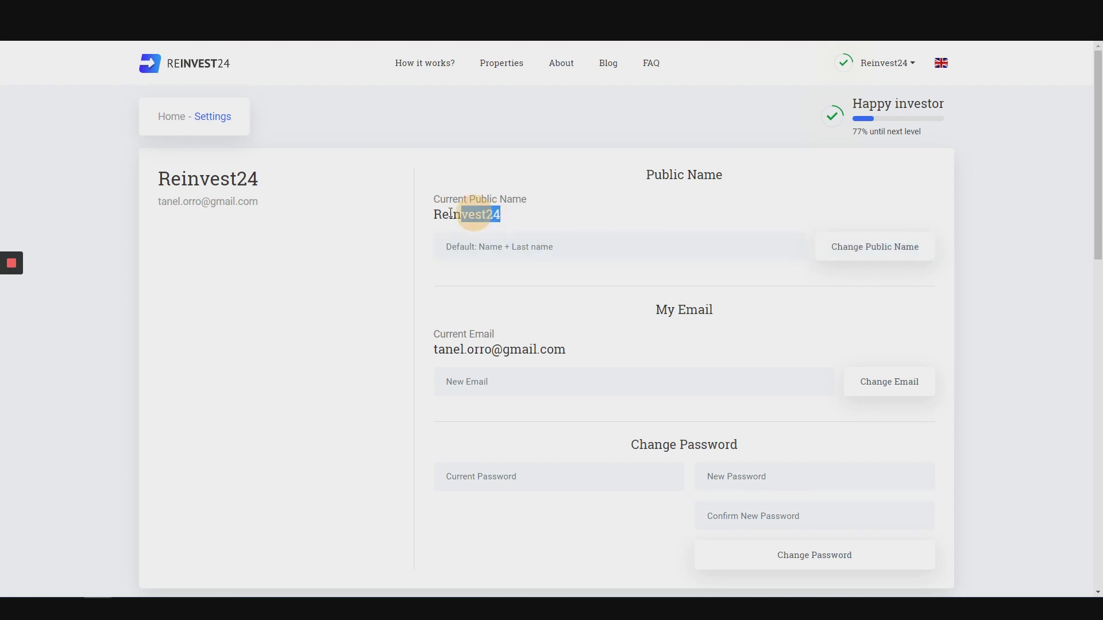
{"action": "left_click", "coordinate": [426, 214]}
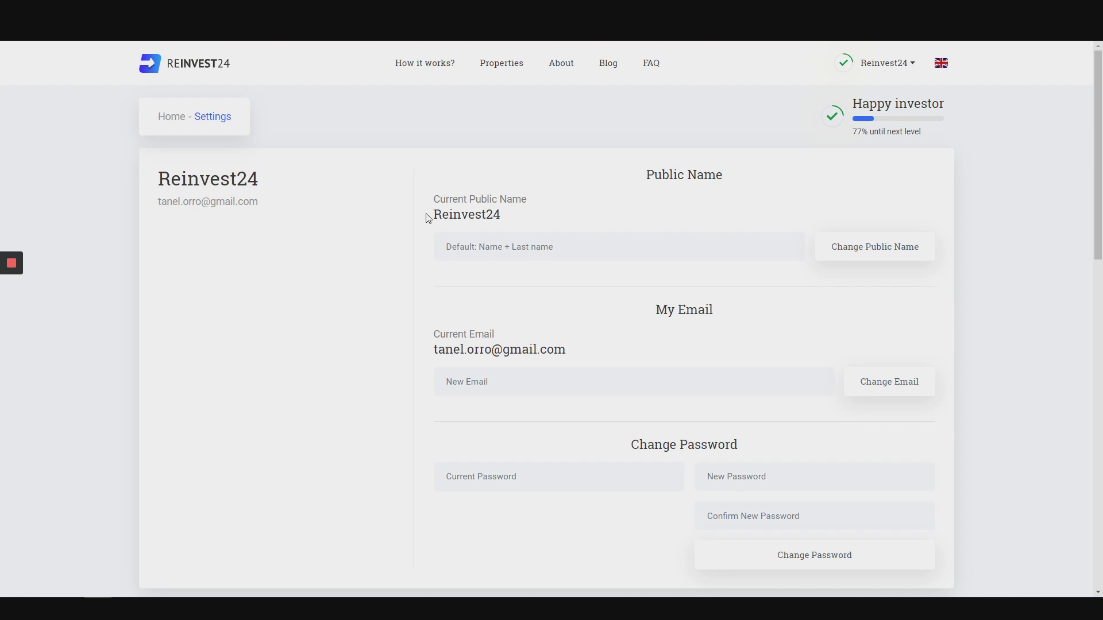
- Return to the Invite friend page and copy the referral link
{"action": "left_click", "coordinate": [897, 63]}
{"action": "left_click", "coordinate": [771, 285]}
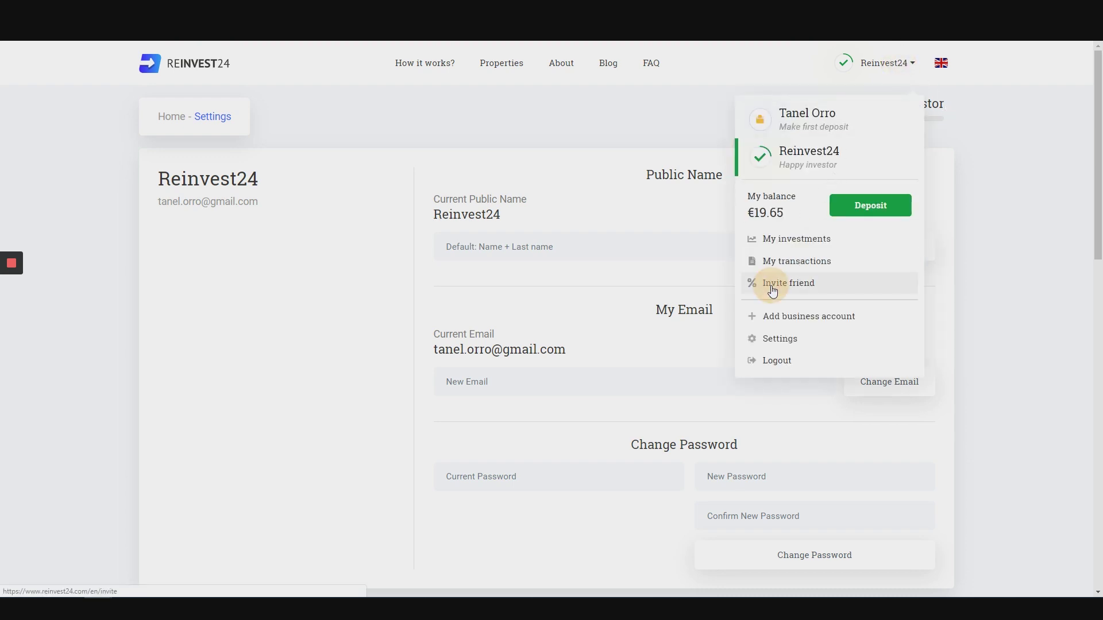
{"action": "left_click", "coordinate": [914, 371]}
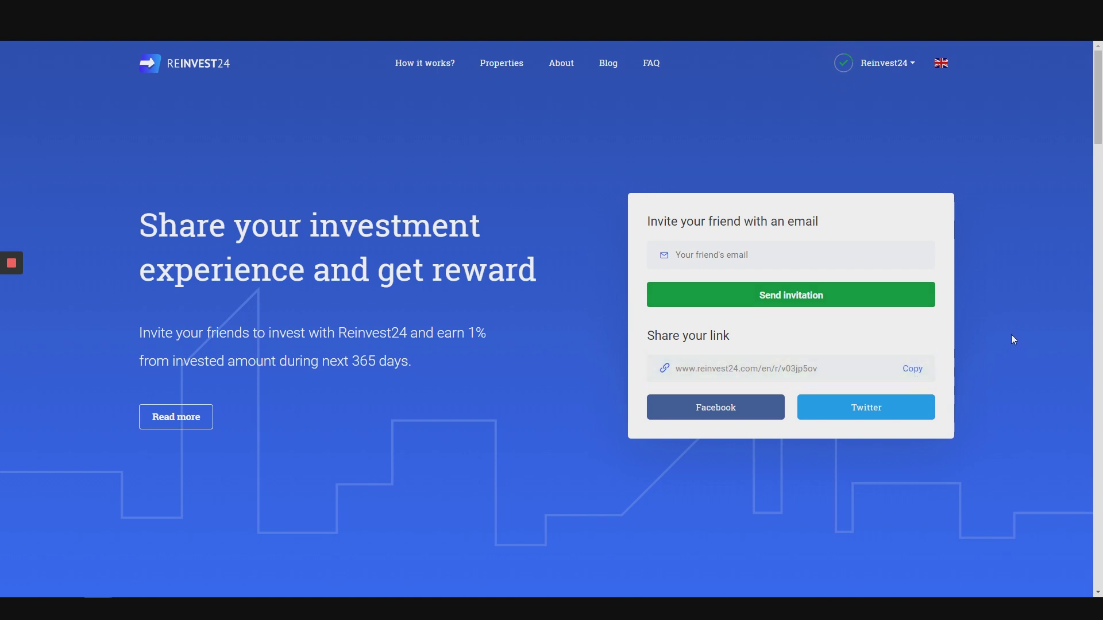
- Paste the copied referral link into a new browser tab to load the €10 join page
{"action": "key", "text": "ctrl+t"}
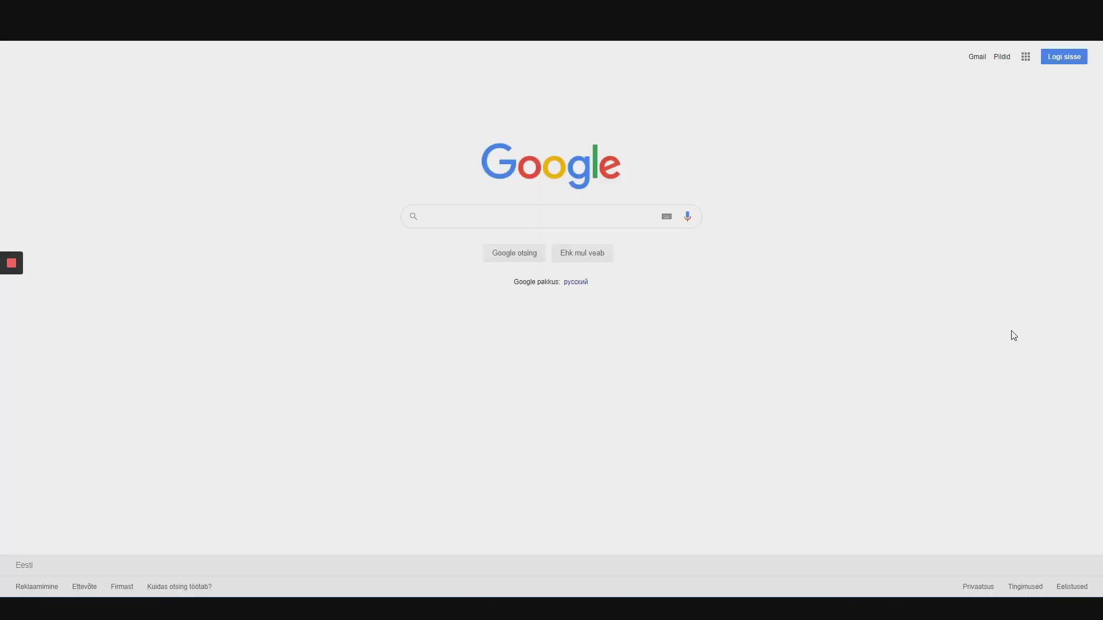
{"action": "key", "text": "ctrl+v"}
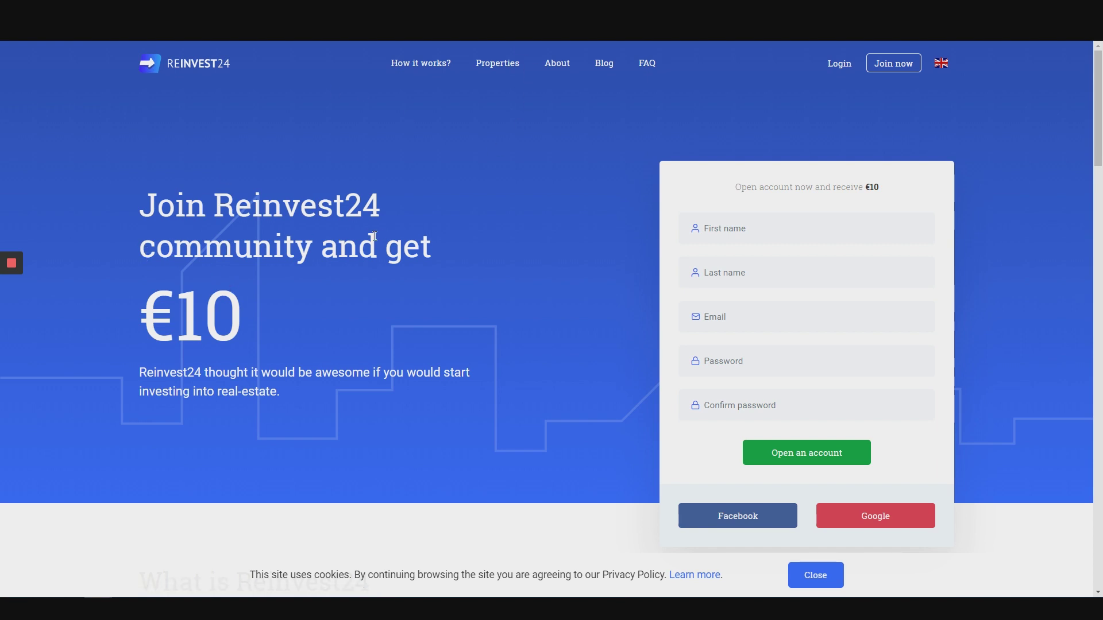
- Highlight the word Reinvest24 in the sign-up page's intro paragraph
{"action": "left_click", "coordinate": [224, 320]}
{"action": "left_click", "coordinate": [133, 320]}
{"action": "double_click", "coordinate": [143, 372]}
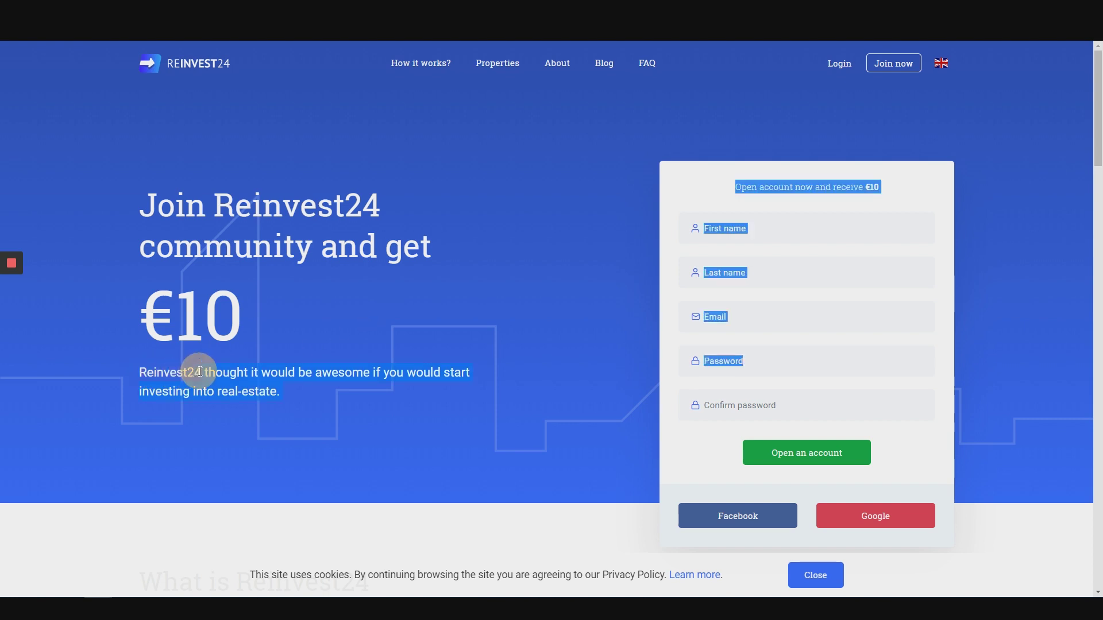
{"action": "double_click", "coordinate": [143, 372]}
{"action": "triple_click", "coordinate": [143, 371]}
{"action": "double_click", "coordinate": [143, 371]}
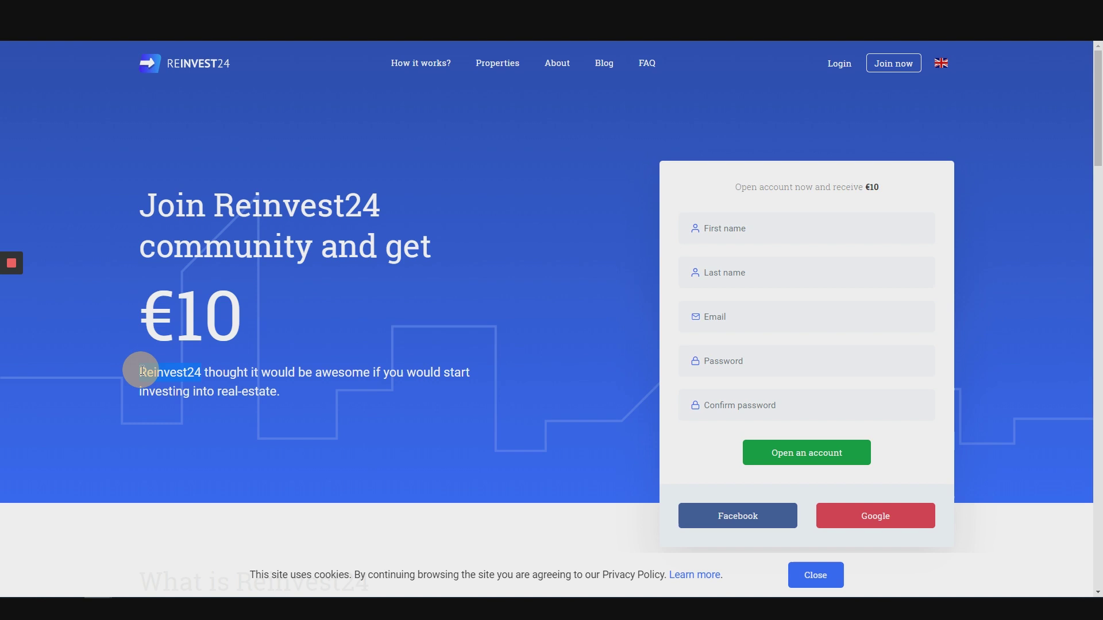
{"action": "left_click", "coordinate": [142, 370]}
{"action": "left_click_drag", "start_coordinate": [143, 372], "coordinate": [207, 372]}
{"action": "left_click", "coordinate": [594, 414]}
- Highlight the €10 bonus in the sign-up form heading
{"action": "left_click", "coordinate": [861, 185]}
{"action": "double_click", "coordinate": [868, 185]}
{"action": "left_click", "coordinate": [511, 178]}
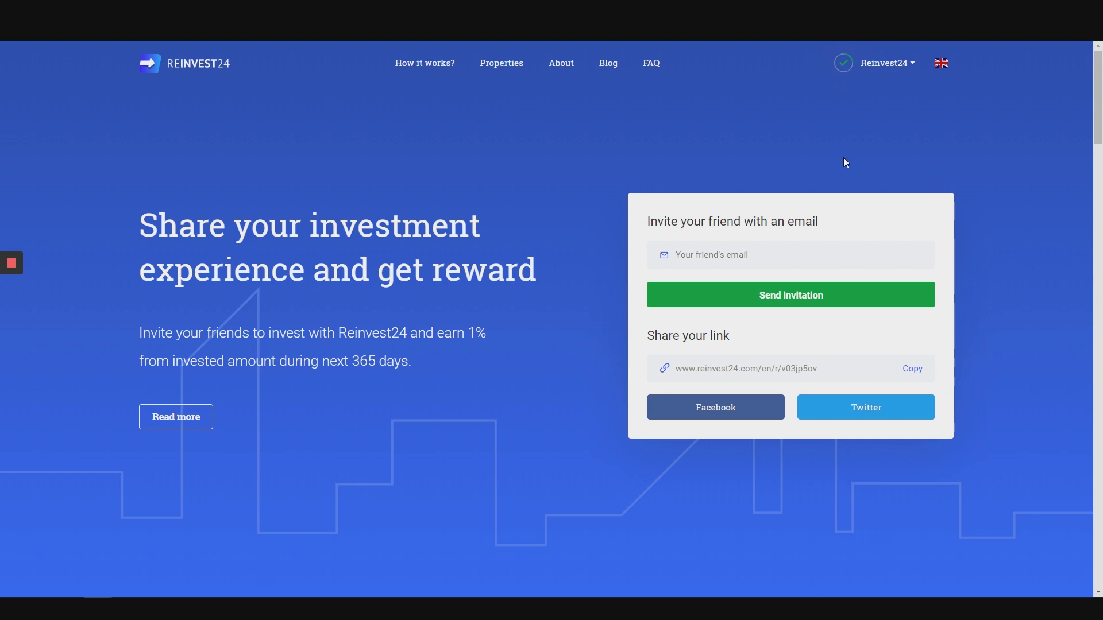
- From the invite page, open the Affiliate Program Terms & Conditions and scroll through them
{"action": "left_click", "coordinate": [886, 60]}
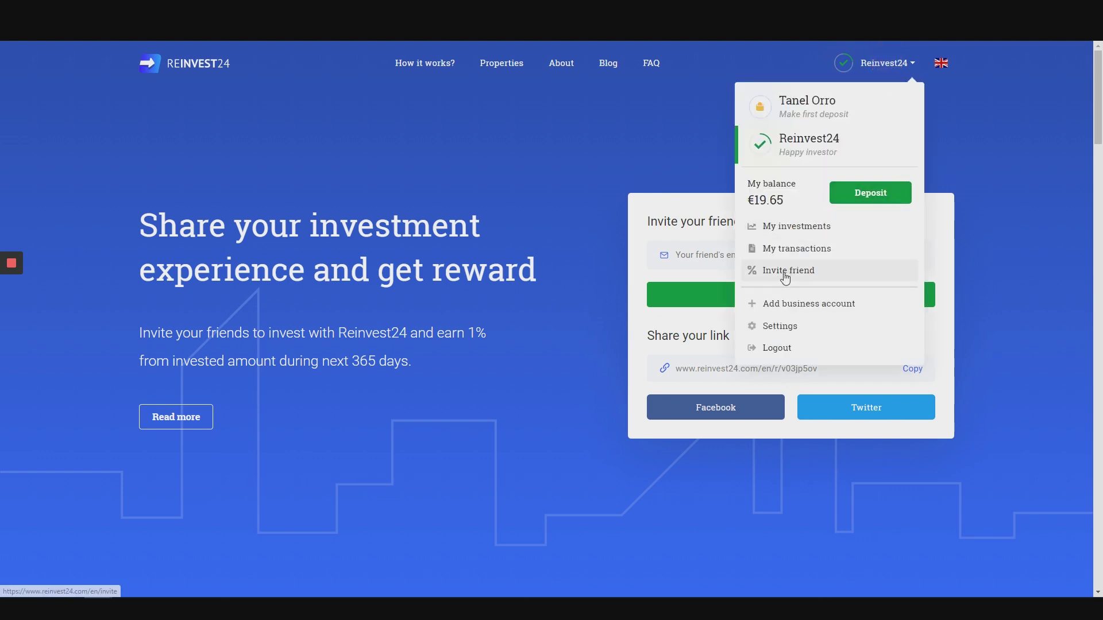
{"action": "left_click", "coordinate": [784, 275]}
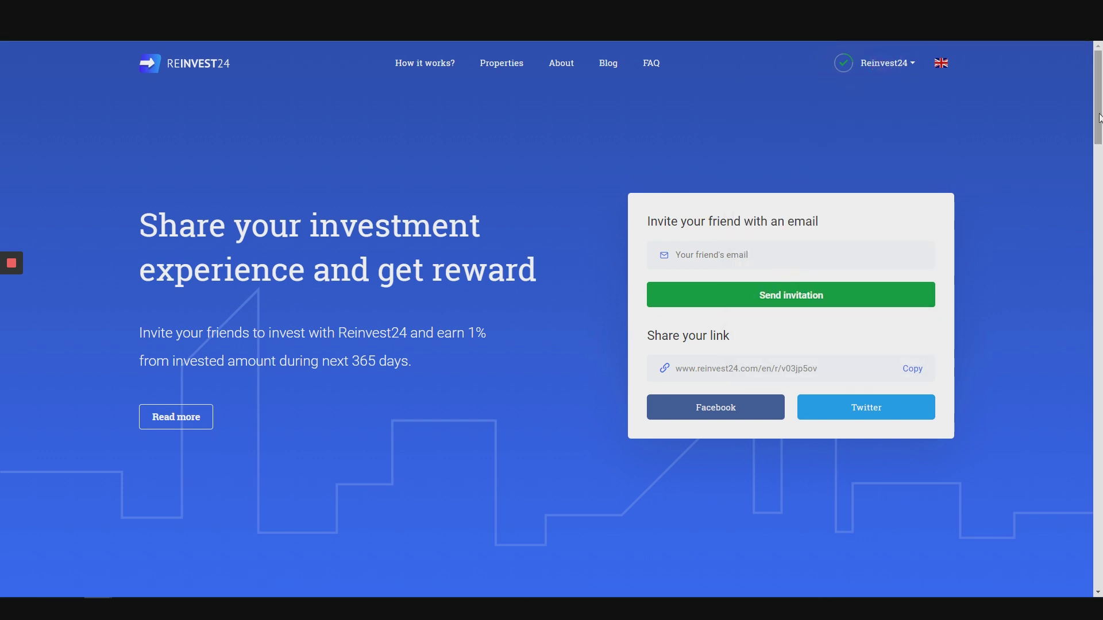
{"action": "left_click", "coordinate": [200, 428]}
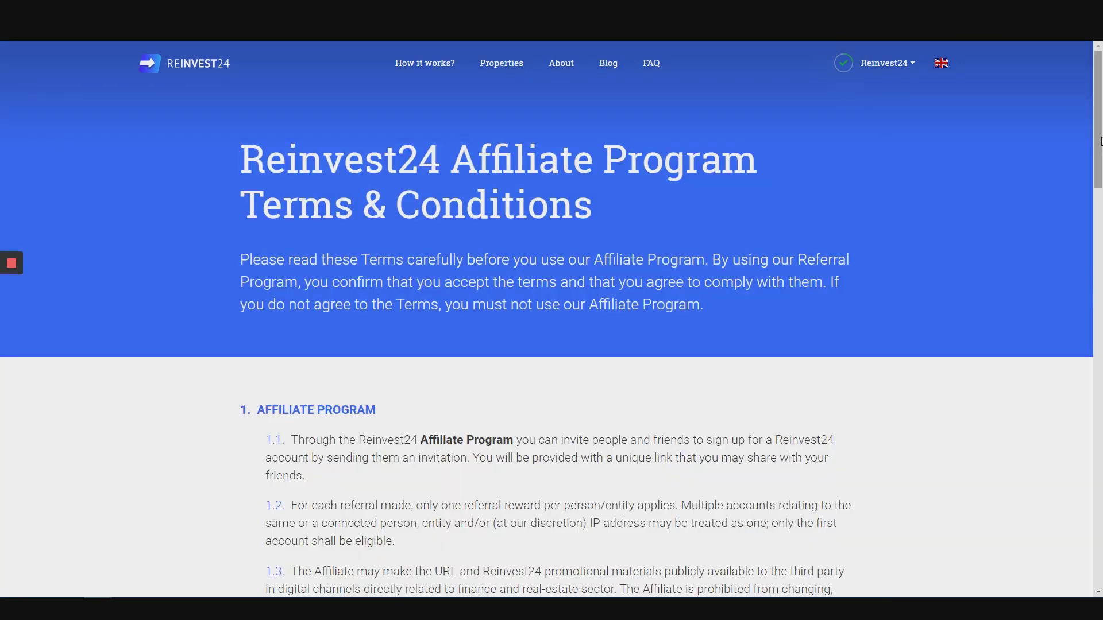
{"action": "left_click", "coordinate": [1101, 140]}
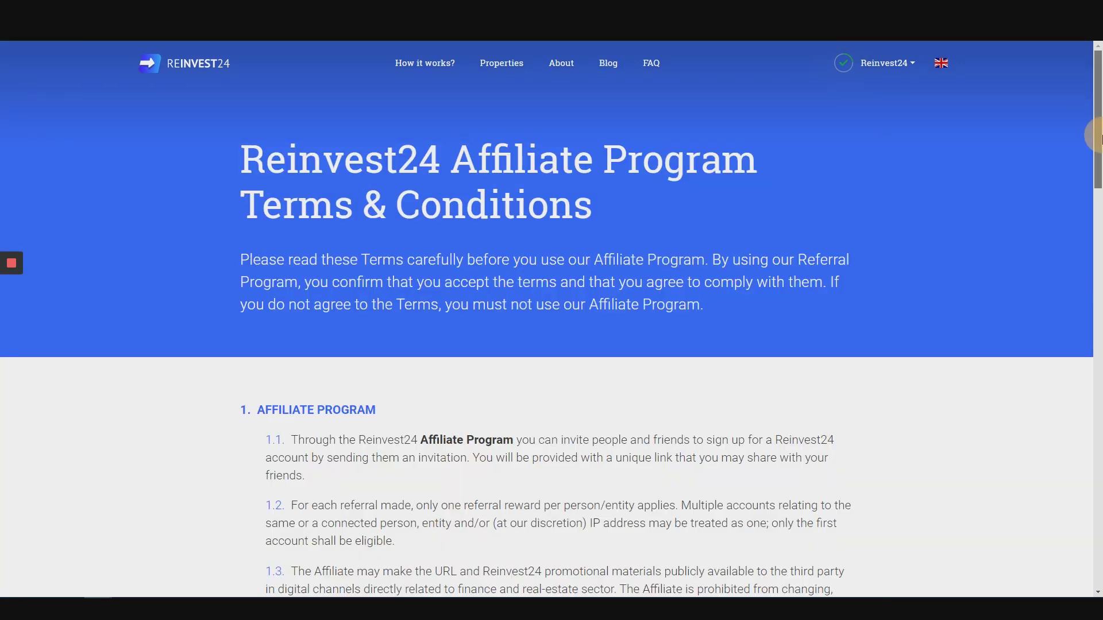
{"action": "left_click_drag", "start_coordinate": [1100, 136], "coordinate": [1101, 193]}
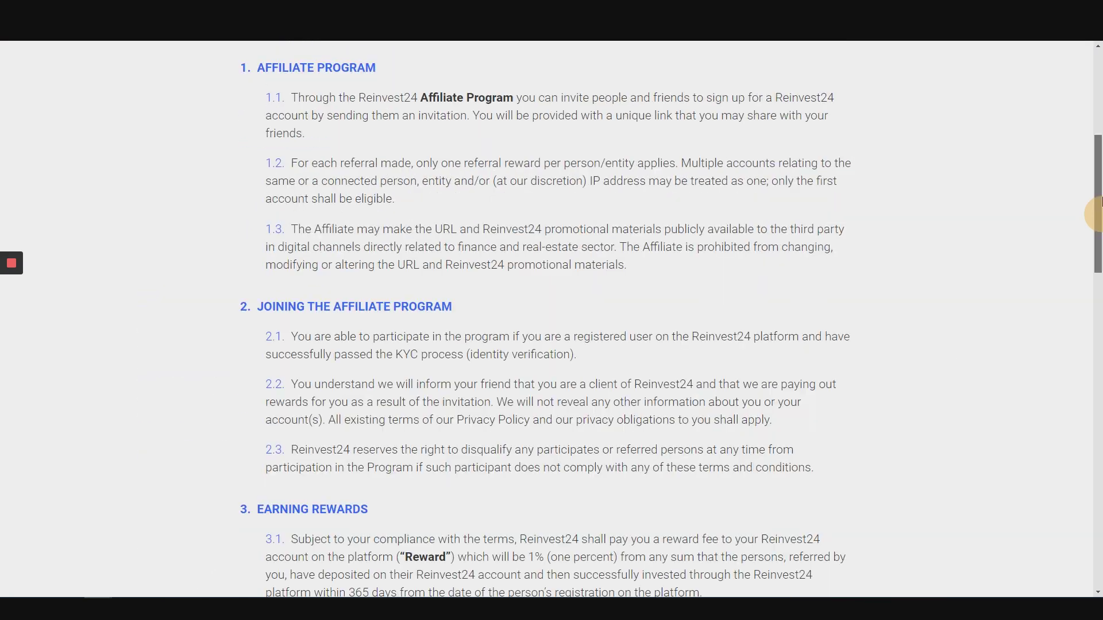
{"action": "left_click_drag", "start_coordinate": [1100, 193], "coordinate": [1100, 57]}
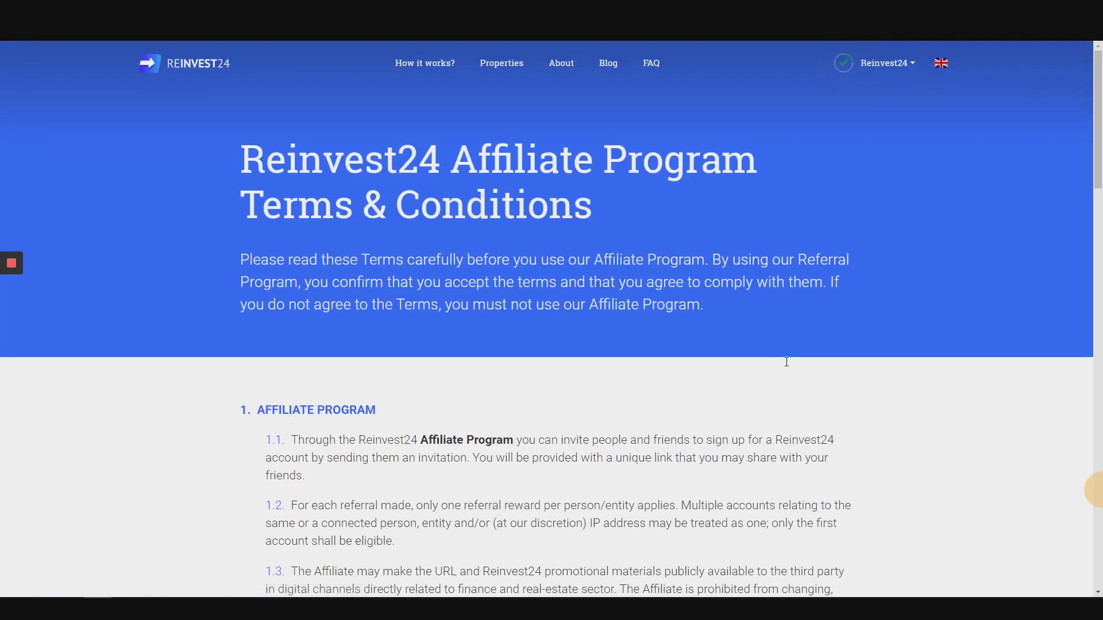
- Go back to the invite page and scroll down to the Your referrals chart
{"action": "left_click", "coordinate": [17, 41]}
{"action": "scroll", "coordinate": [789, 362], "scroll_direction": "down", "scroll_amount": 10}
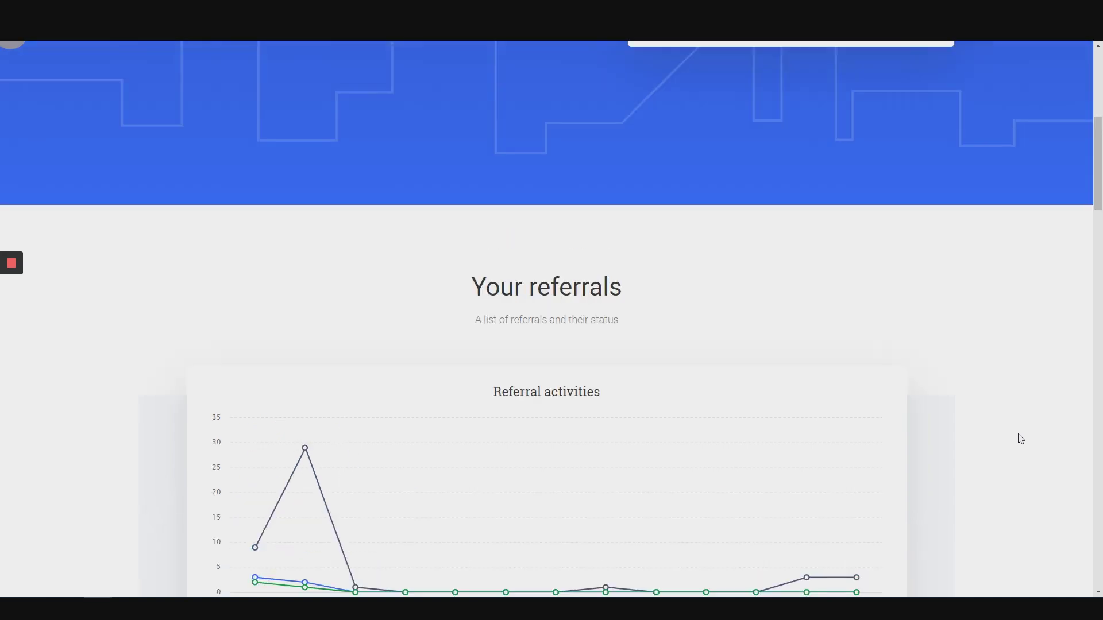
{"action": "scroll", "coordinate": [1018, 438], "scroll_direction": "up", "scroll_amount": 3}
{"action": "scroll", "coordinate": [911, 385], "scroll_direction": "up", "scroll_amount": 5}
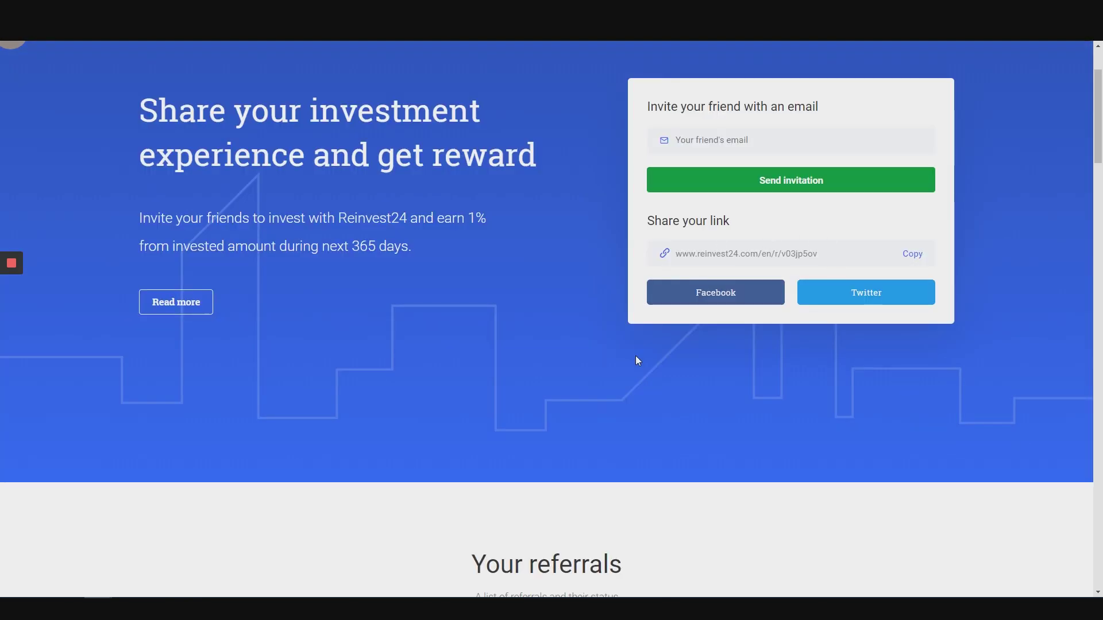
{"action": "left_click", "coordinate": [745, 294]}
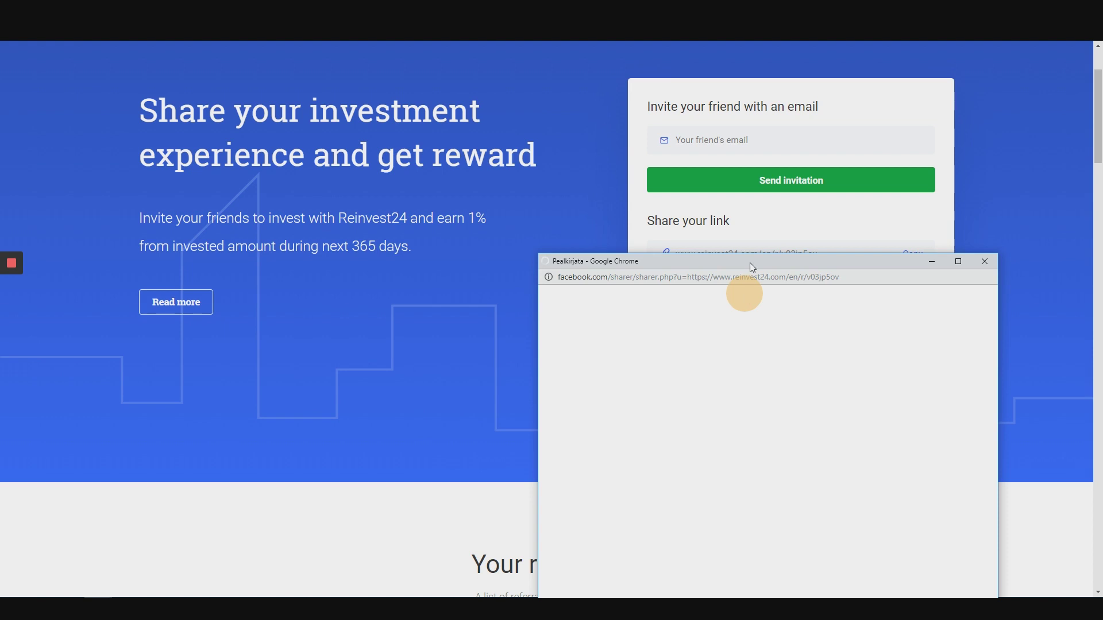
{"action": "left_click_drag", "start_coordinate": [750, 263], "coordinate": [738, 159]}
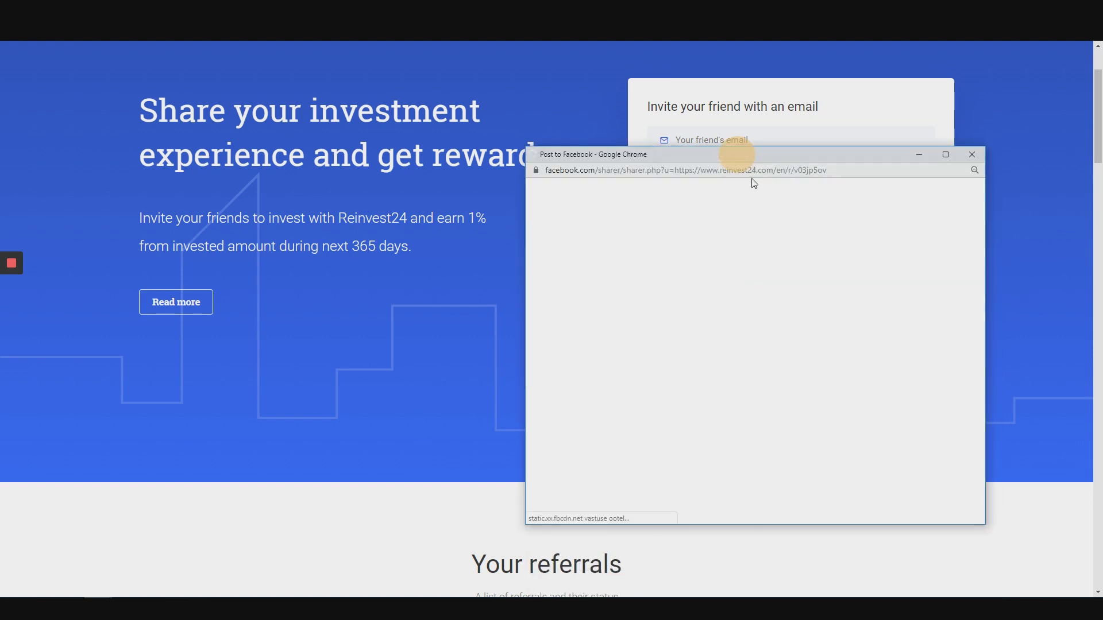
{"action": "left_click", "coordinate": [608, 234]}
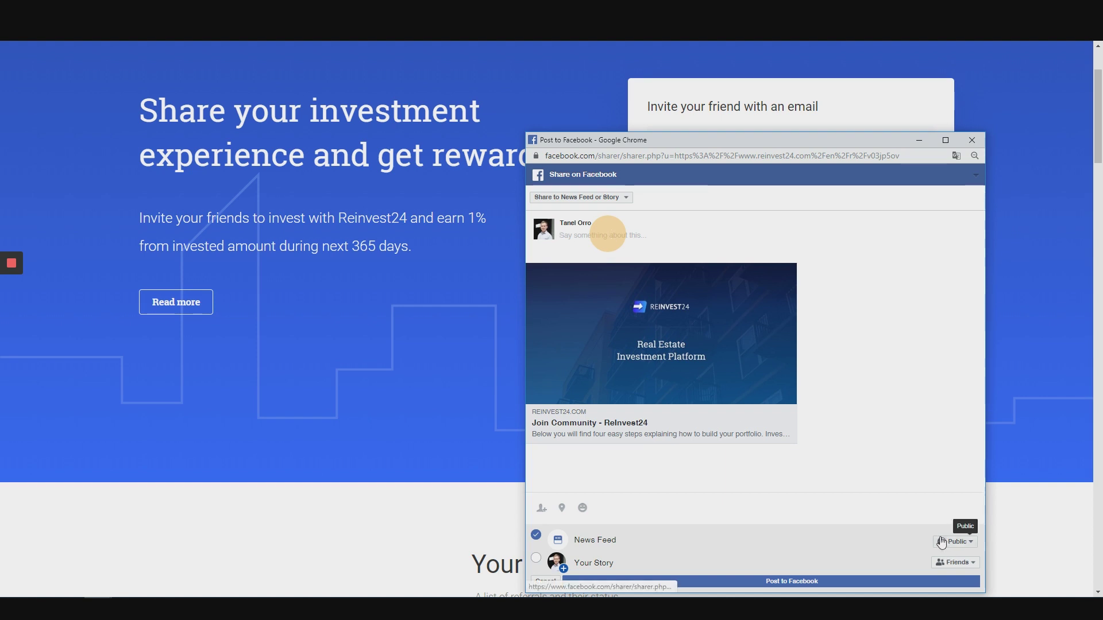
{"action": "left_click", "coordinate": [974, 139]}
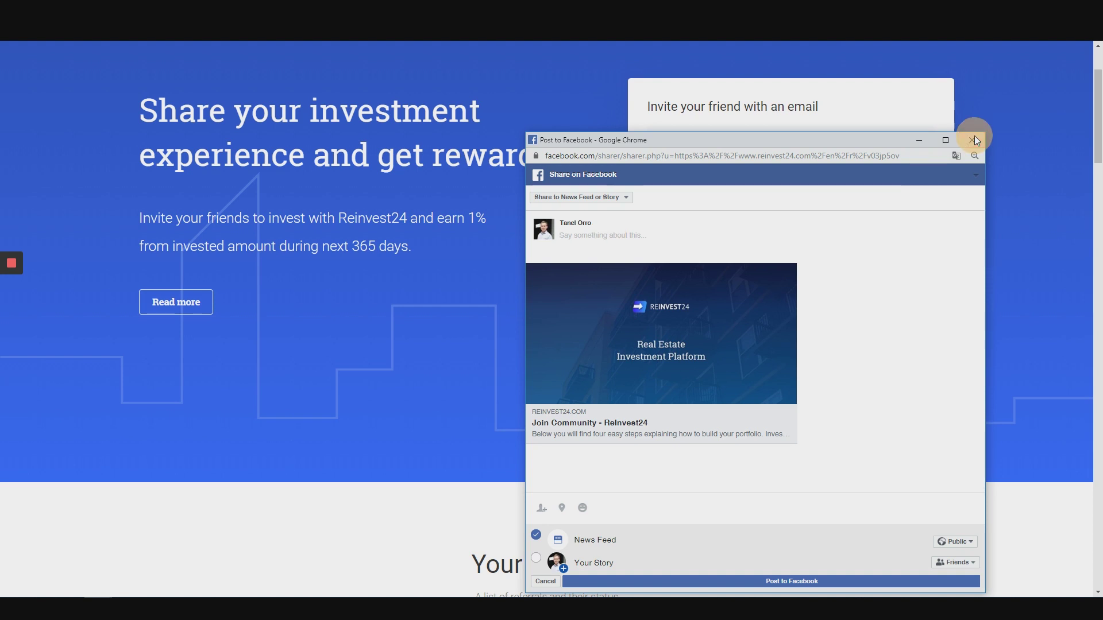
{"action": "left_click", "coordinate": [813, 221]}
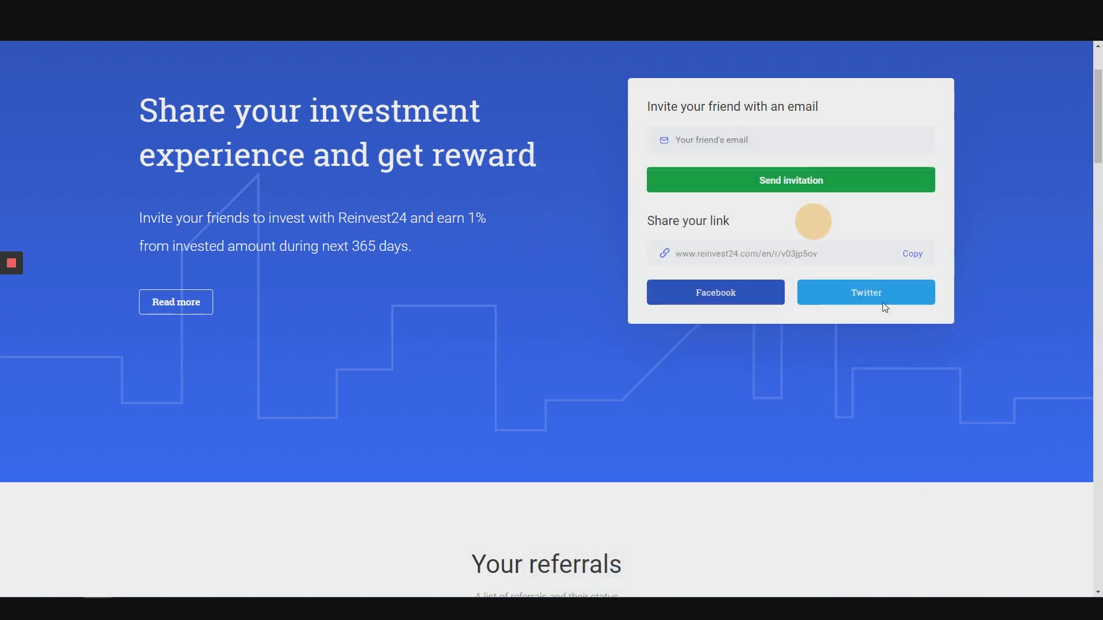
{"action": "left_click", "coordinate": [883, 291]}
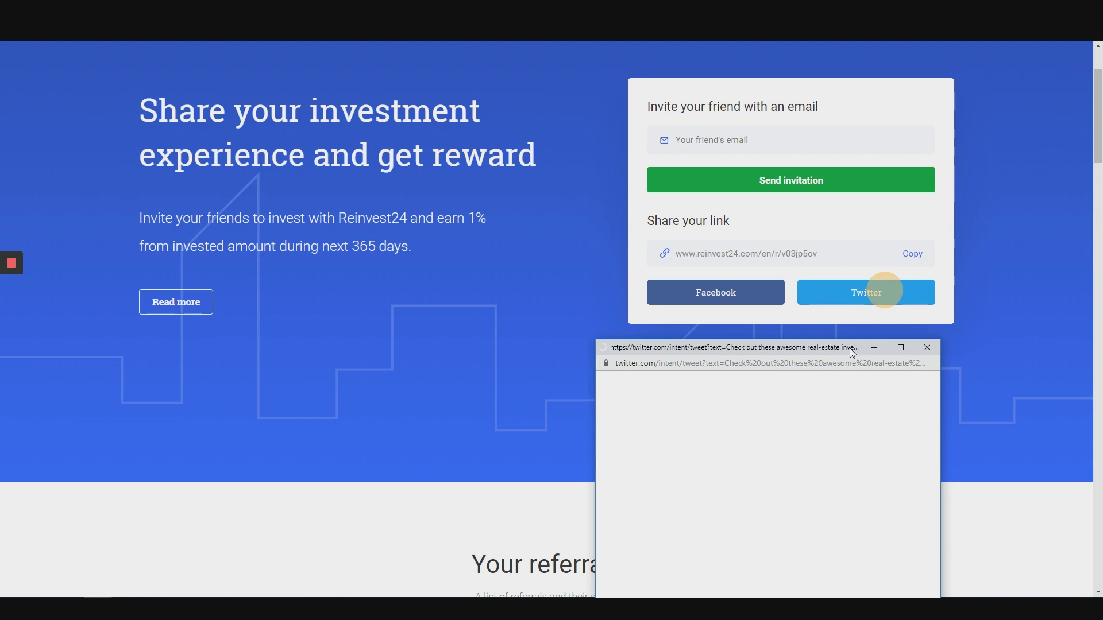
{"action": "left_click_drag", "start_coordinate": [851, 349], "coordinate": [474, 182]}
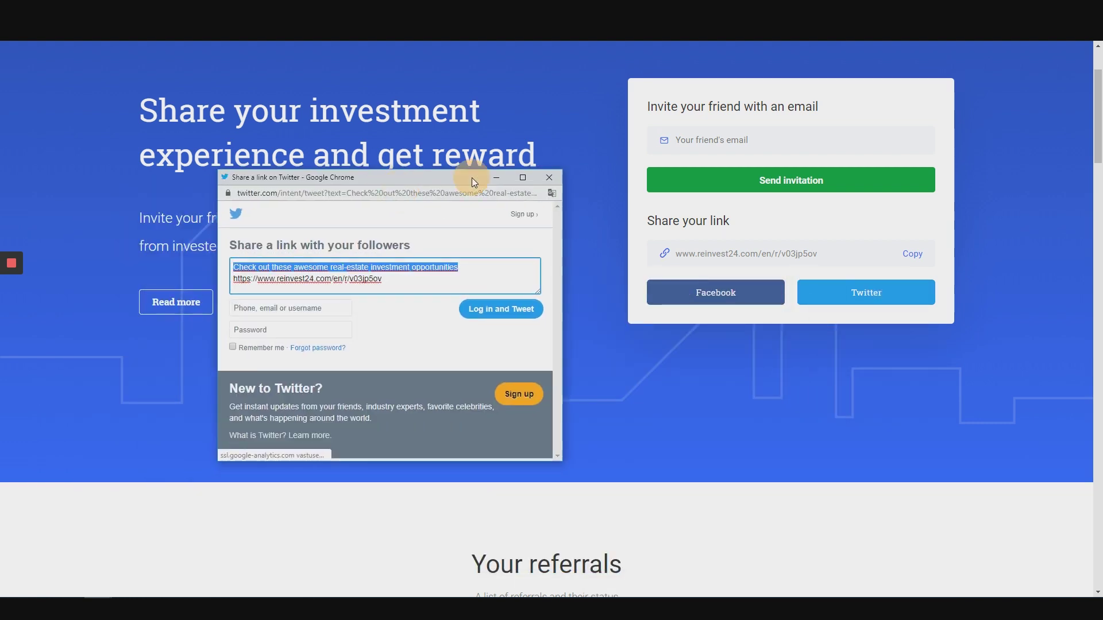
{"action": "left_click", "coordinate": [550, 178]}
{"action": "scroll", "coordinate": [552, 174], "scroll_direction": "down", "scroll_amount": 1}
- Scroll down to the Rewards section and highlight its heading
{"action": "scroll", "coordinate": [565, 175], "scroll_direction": "down", "scroll_amount": 7}
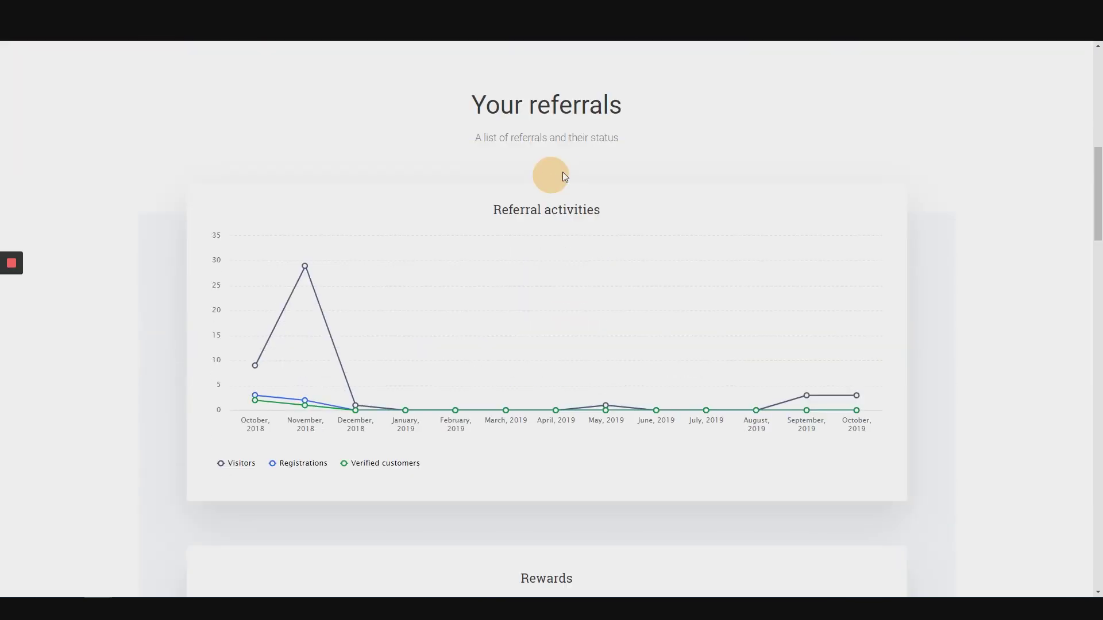
{"action": "scroll", "coordinate": [606, 402], "scroll_direction": "down", "scroll_amount": 2}
{"action": "scroll", "coordinate": [824, 370], "scroll_direction": "down", "scroll_amount": 2}
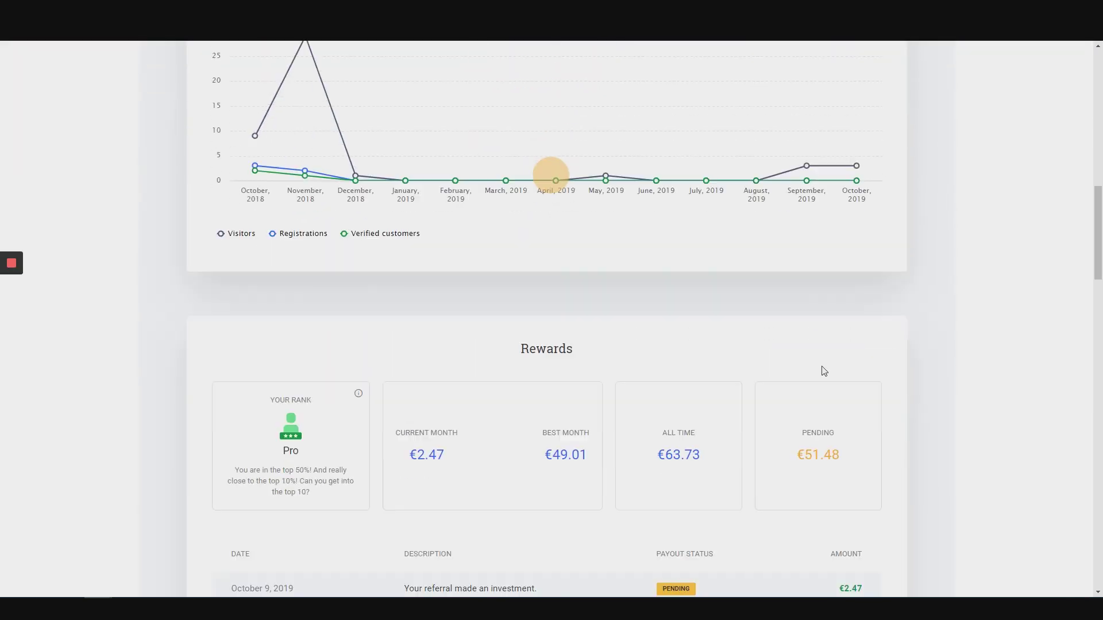
{"action": "scroll", "coordinate": [824, 371], "scroll_direction": "down", "scroll_amount": 4}
{"action": "left_click_drag", "start_coordinate": [571, 119], "coordinate": [519, 121]}
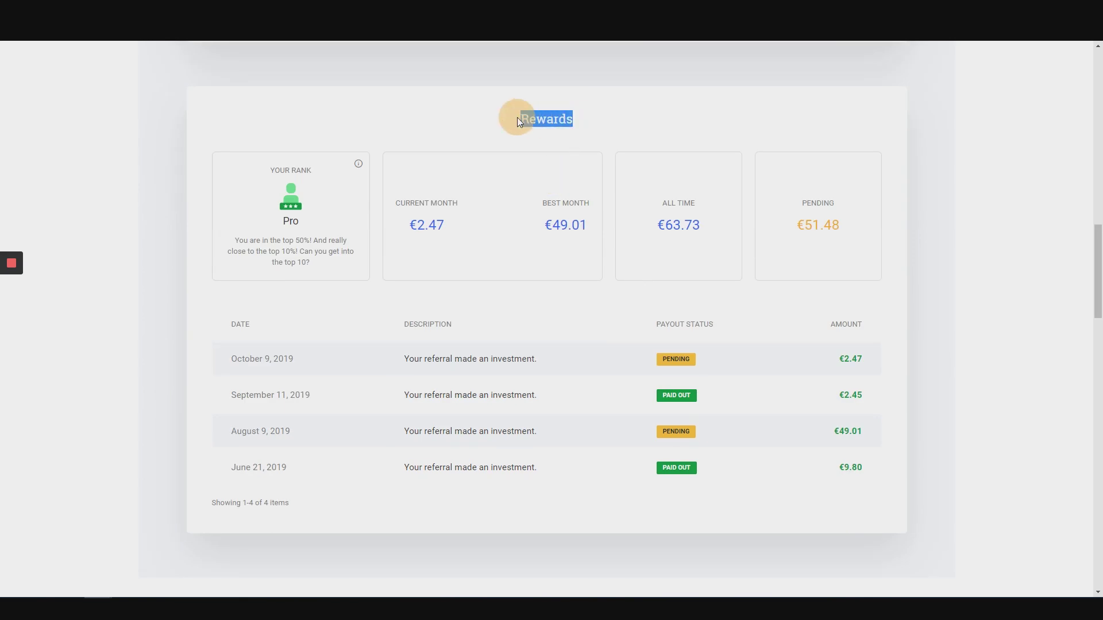
{"action": "left_click", "coordinate": [458, 120]}
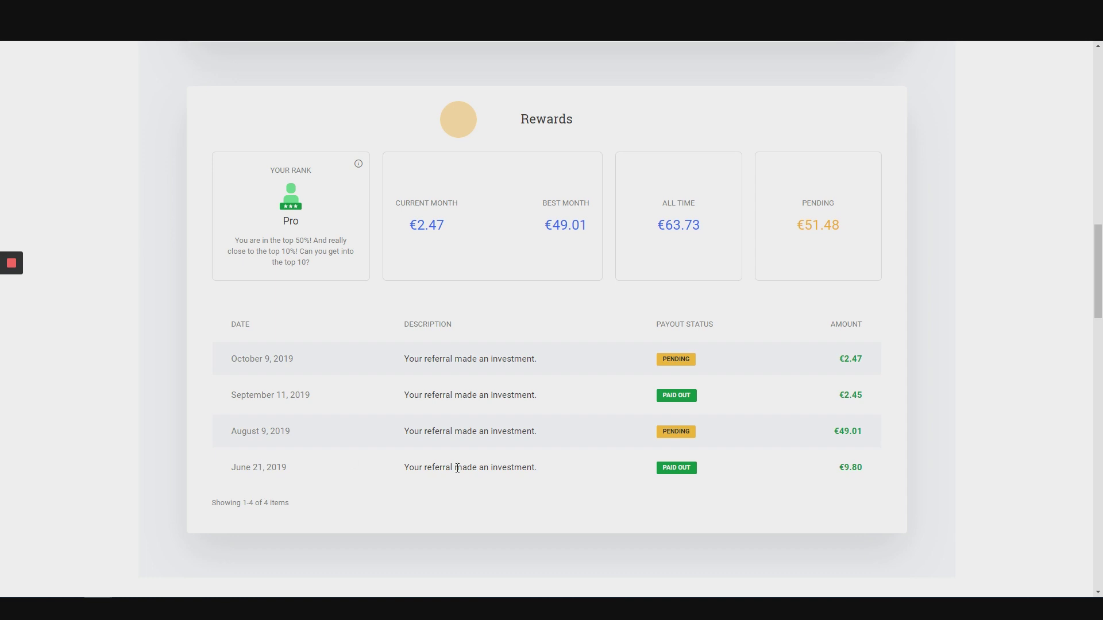
- Highlight the last reward's description, the August 9 PENDING status and €49.01 amount
{"action": "left_click_drag", "start_coordinate": [527, 469], "coordinate": [404, 471]}
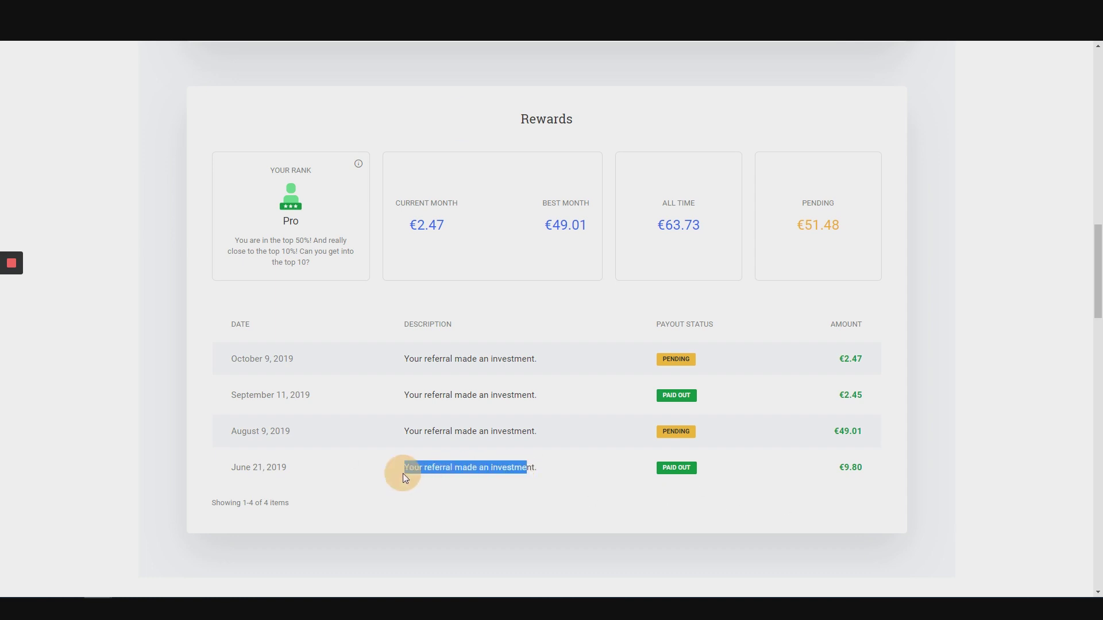
{"action": "left_click", "coordinate": [658, 469]}
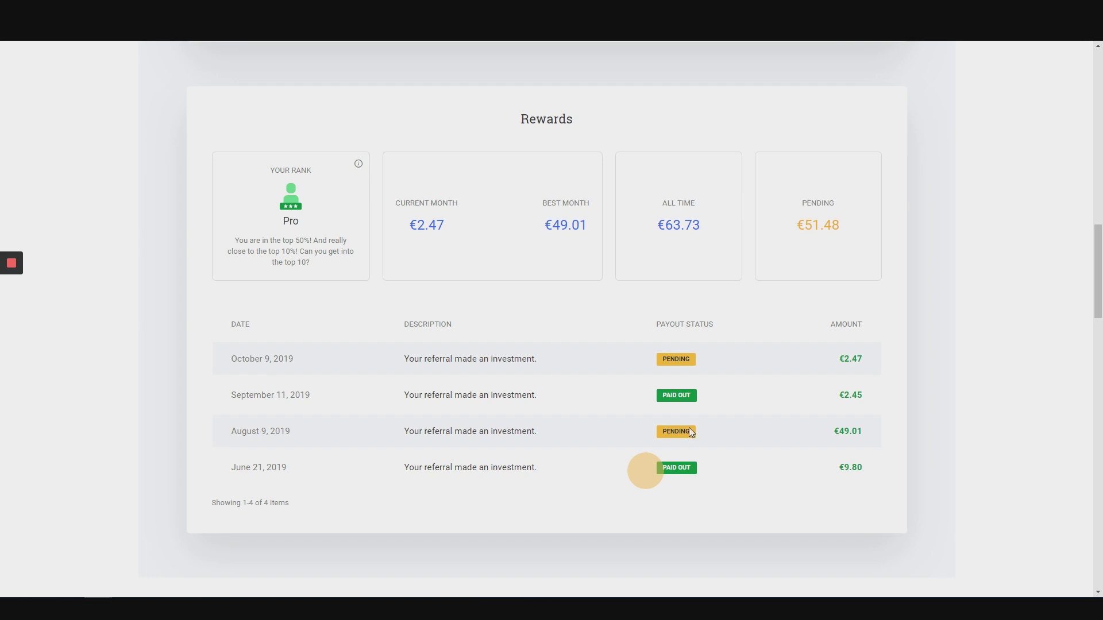
{"action": "left_click_drag", "start_coordinate": [688, 429], "coordinate": [654, 429]}
{"action": "left_click", "coordinate": [867, 429]}
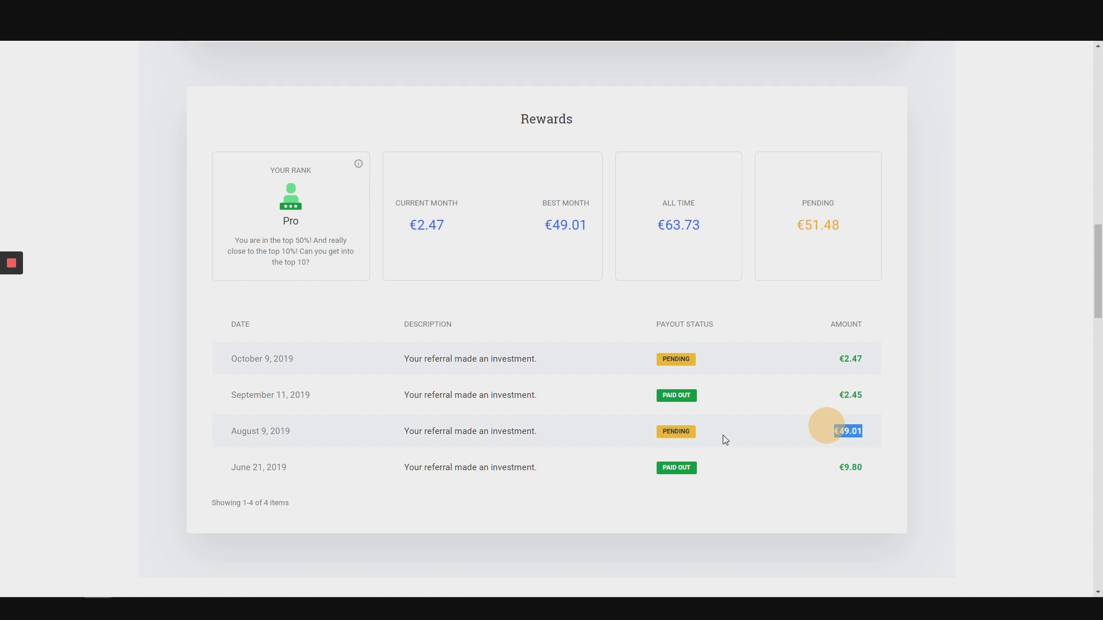
{"action": "left_click", "coordinate": [723, 436]}
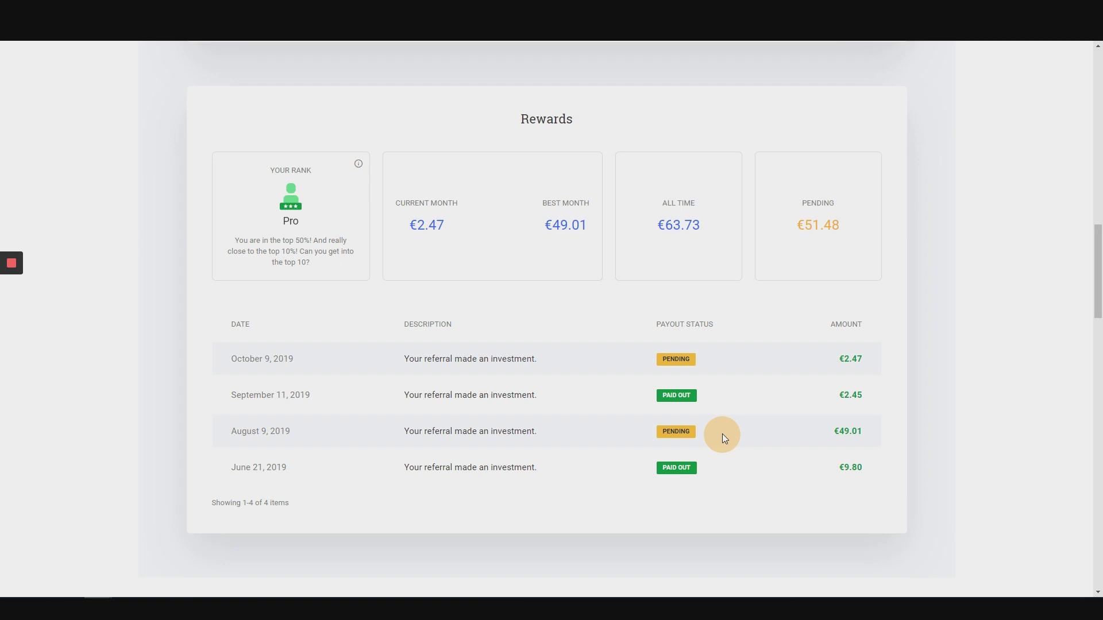
- Highlight the all-time and best-month totals and view the rank explanation tooltip
{"action": "left_click_drag", "start_coordinate": [697, 225], "coordinate": [664, 224]}
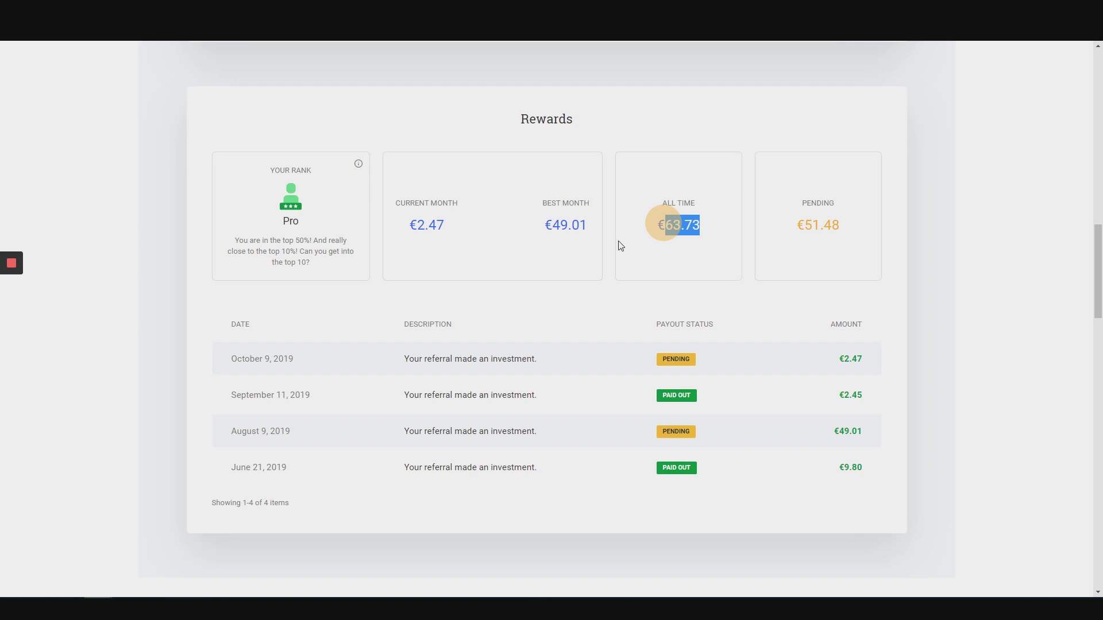
{"action": "left_click_drag", "start_coordinate": [586, 225], "coordinate": [556, 225]}
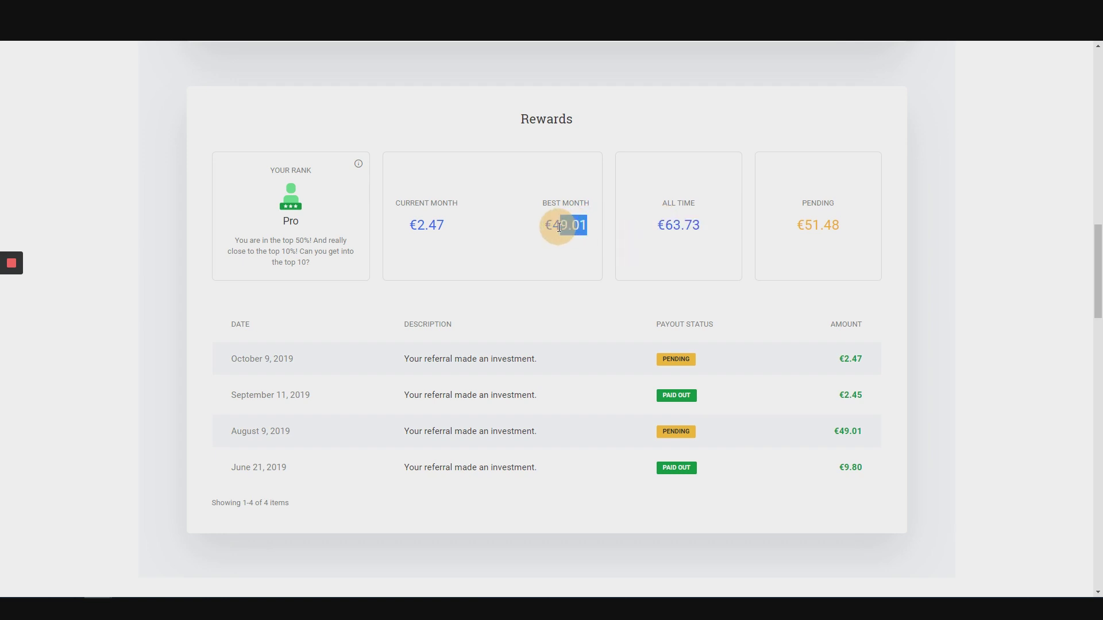
{"action": "left_click", "coordinate": [358, 167]}
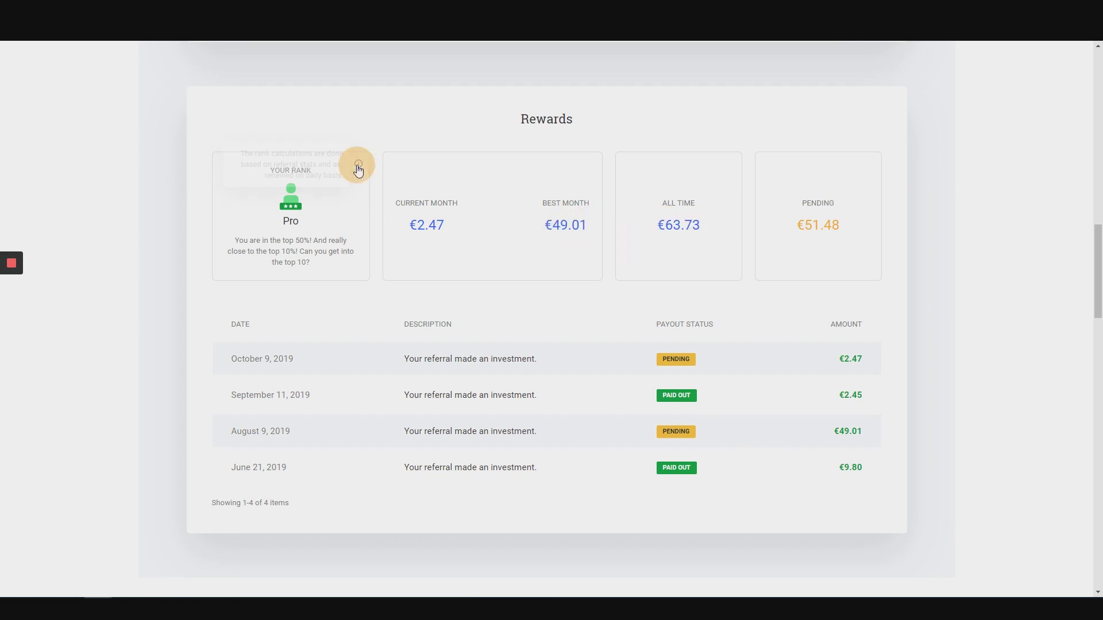
{"action": "left_click", "coordinate": [352, 304]}
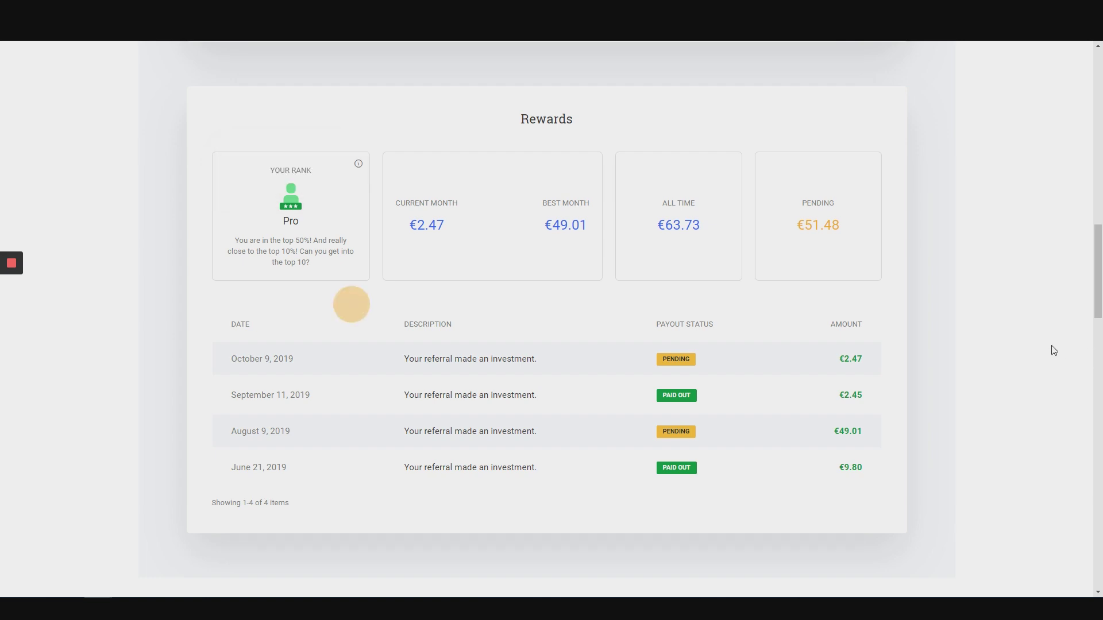
- Scroll past the affiliate program explanation and FAQ to the Start earning money box
{"action": "scroll", "coordinate": [1054, 350], "scroll_direction": "down", "scroll_amount": 4}
{"action": "scroll", "coordinate": [1054, 350], "scroll_direction": "up", "scroll_amount": 4}
{"action": "scroll", "coordinate": [1054, 351], "scroll_direction": "down", "scroll_amount": 3}
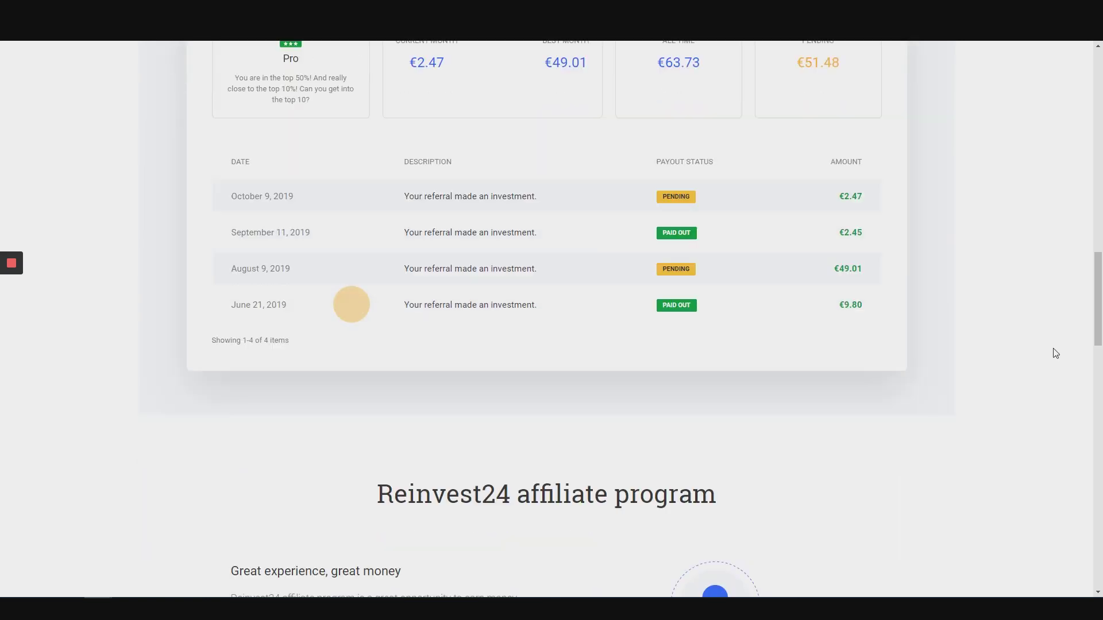
{"action": "scroll", "coordinate": [1054, 350], "scroll_direction": "down", "scroll_amount": 6}
{"action": "scroll", "coordinate": [1054, 350], "scroll_direction": "up", "scroll_amount": 1}
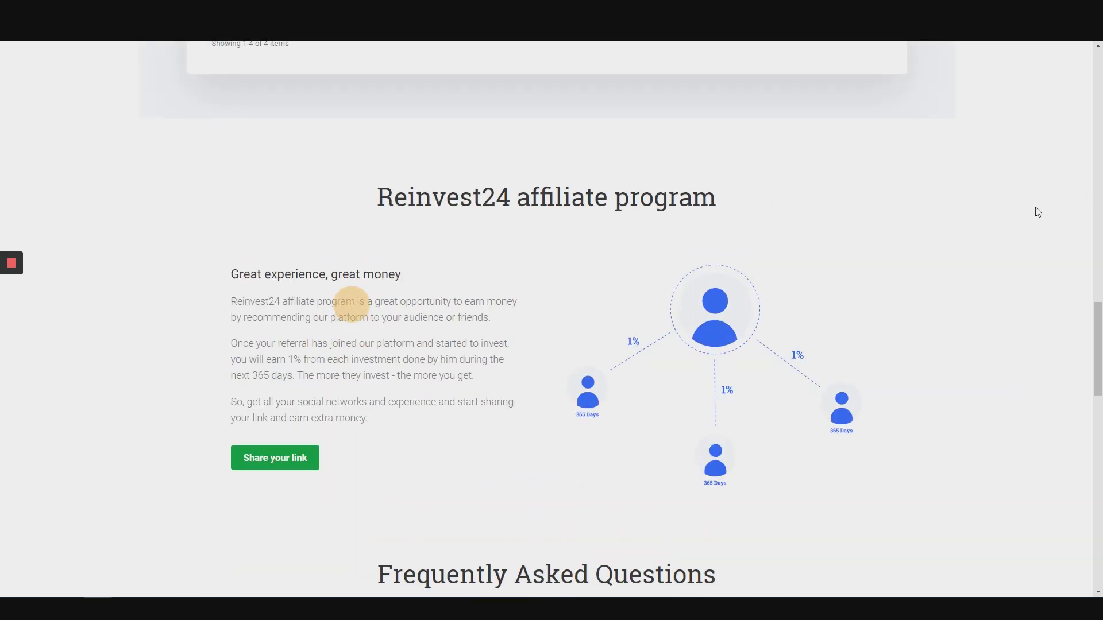
{"action": "scroll", "coordinate": [1038, 212], "scroll_direction": "down", "scroll_amount": 4}
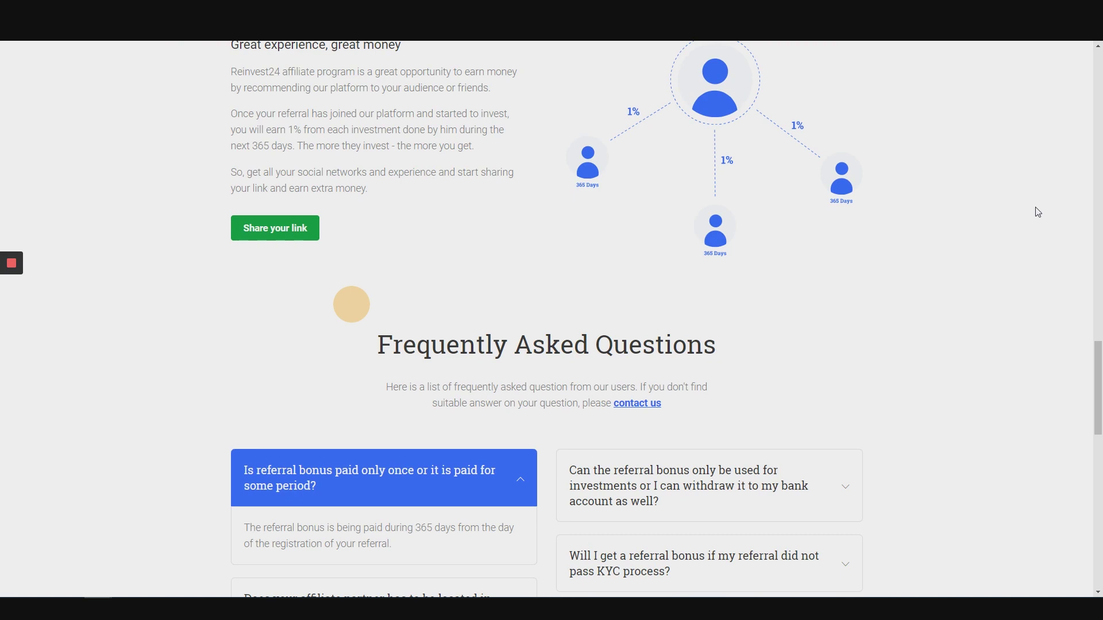
{"action": "scroll", "coordinate": [1038, 212], "scroll_direction": "down", "scroll_amount": 4}
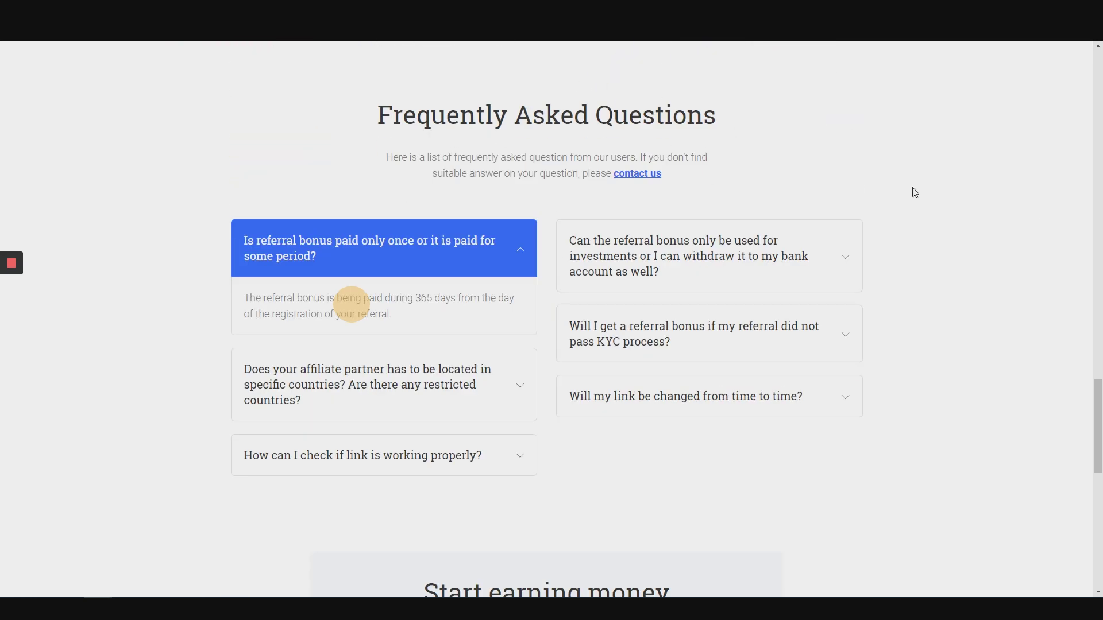
{"action": "scroll", "coordinate": [915, 192], "scroll_direction": "down", "scroll_amount": 4}
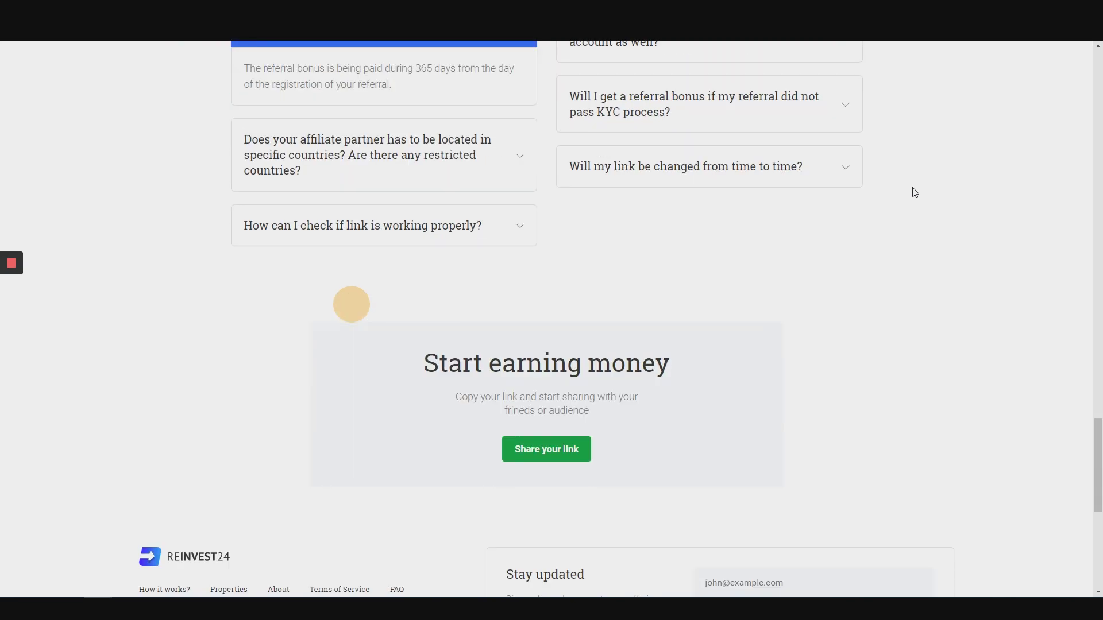
- Back at the invite panel, copy the personal referral link and start an email invitation
{"action": "left_click", "coordinate": [569, 456]}
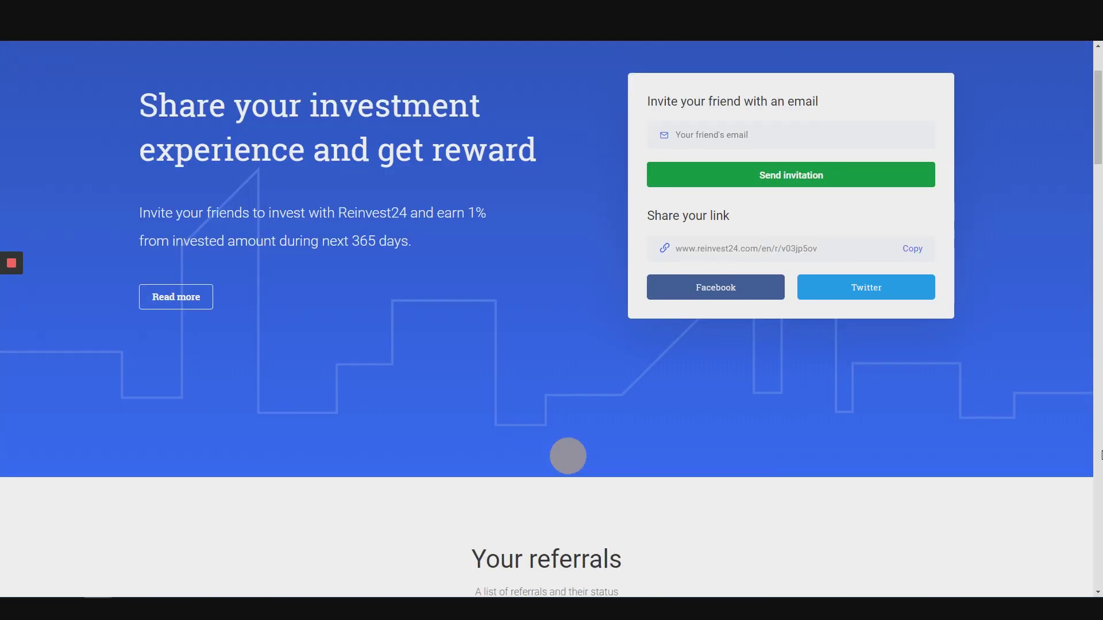
{"action": "left_click", "coordinate": [912, 253]}
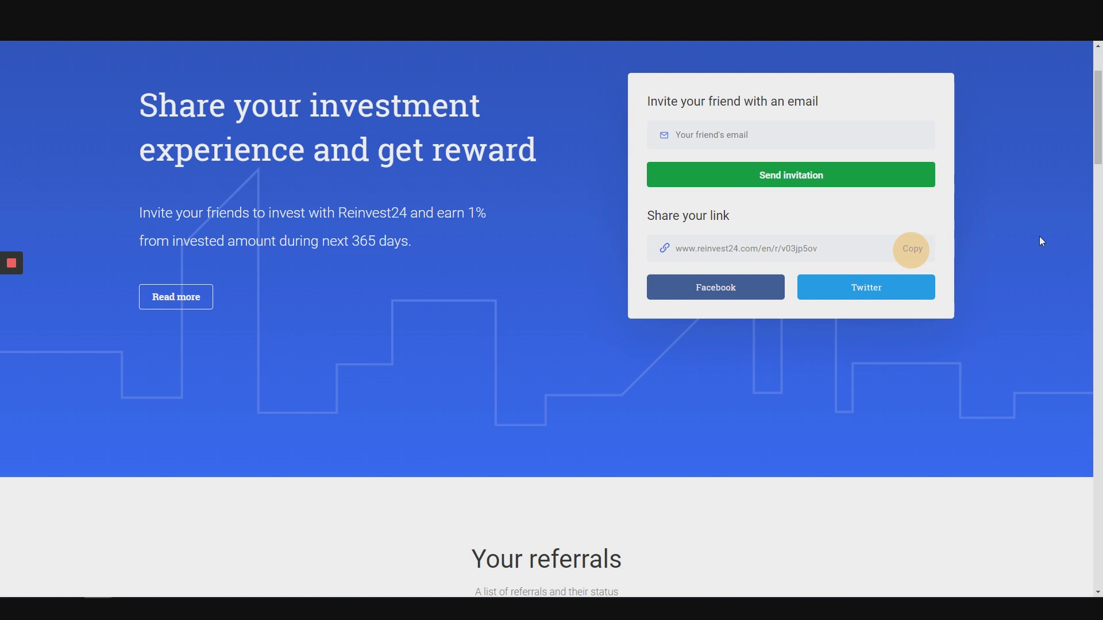
{"action": "left_click", "coordinate": [799, 124]}
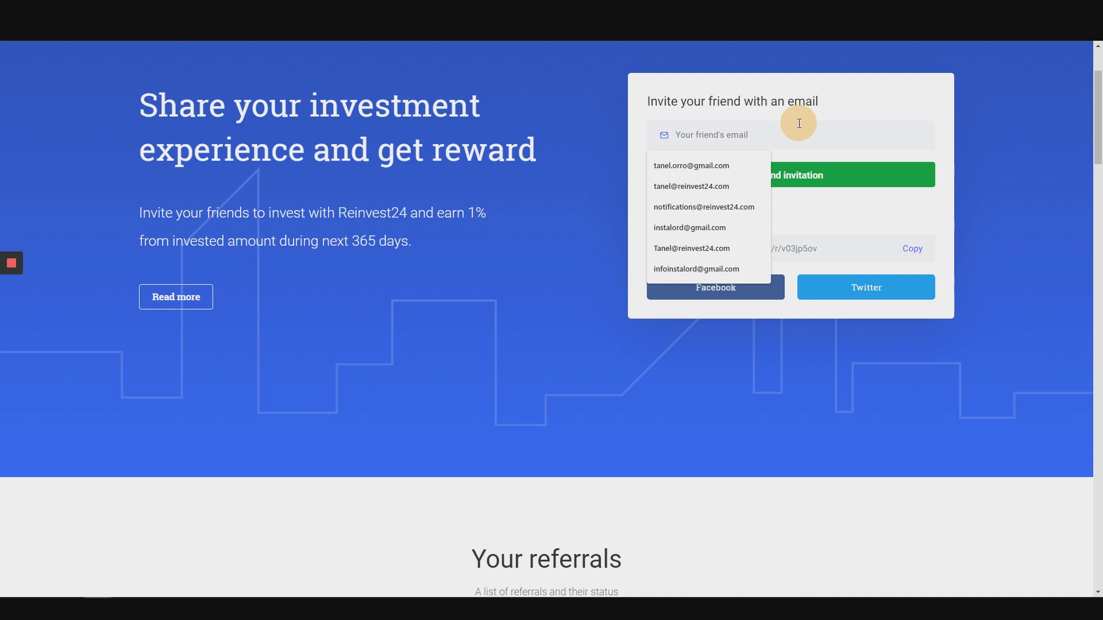
{"action": "left_click", "coordinate": [1063, 188]}
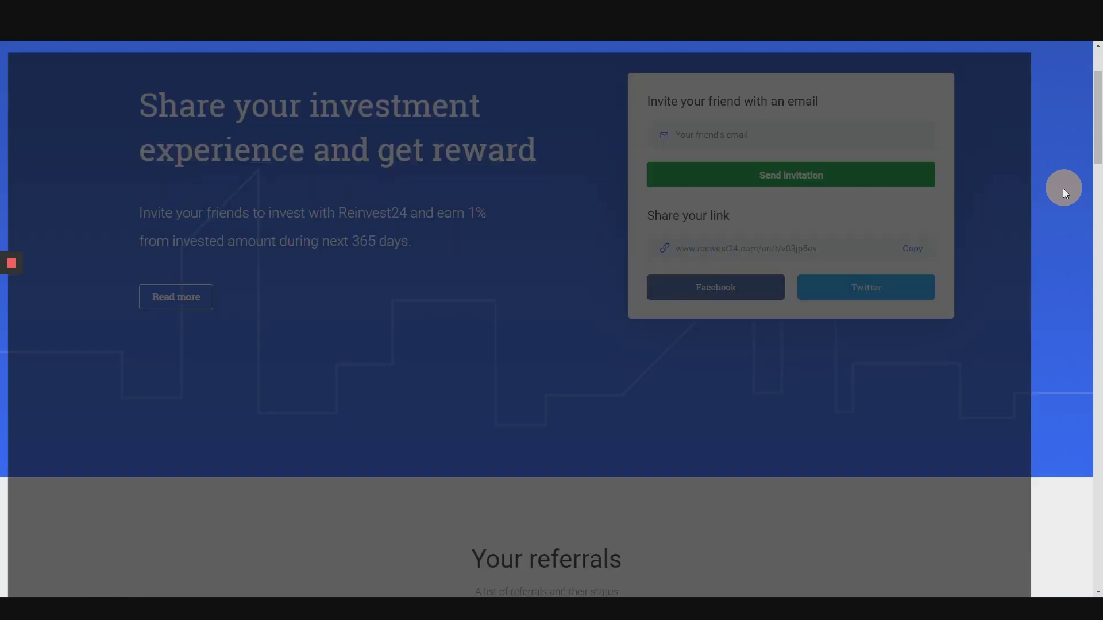
- Highlight the title of the 'How does the Reinvest24 Affiliate program work?' article
{"action": "scroll", "coordinate": [991, 304], "scroll_direction": "up", "scroll_amount": 2}
{"action": "scroll", "coordinate": [991, 305], "scroll_direction": "up", "scroll_amount": 5}
{"action": "scroll", "coordinate": [991, 305], "scroll_direction": "up", "scroll_amount": 5}
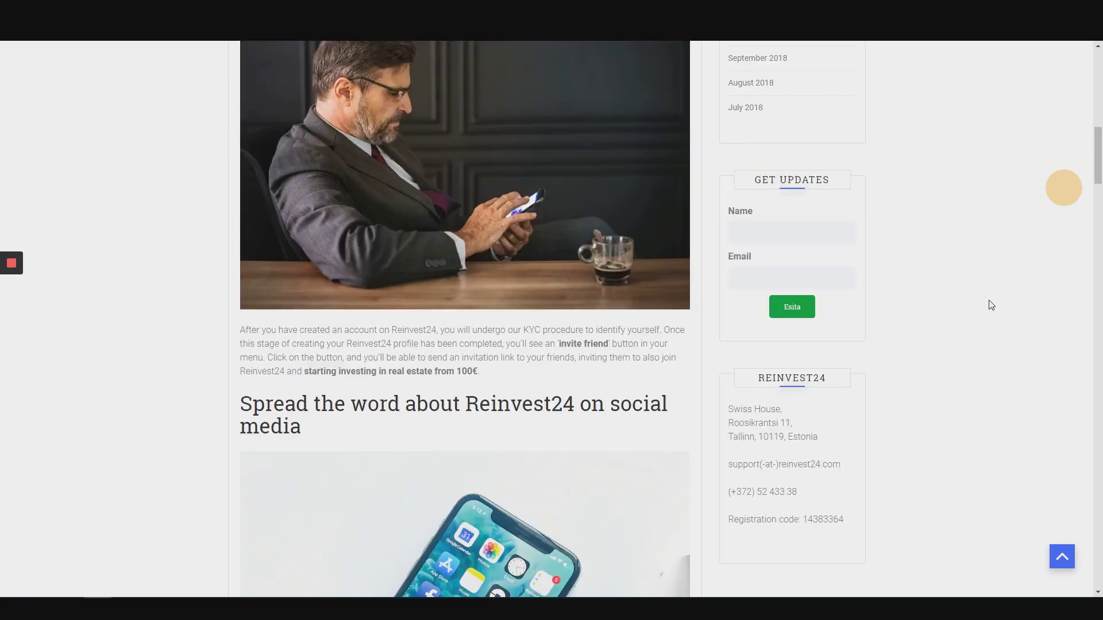
{"action": "scroll", "coordinate": [991, 304], "scroll_direction": "up", "scroll_amount": 5}
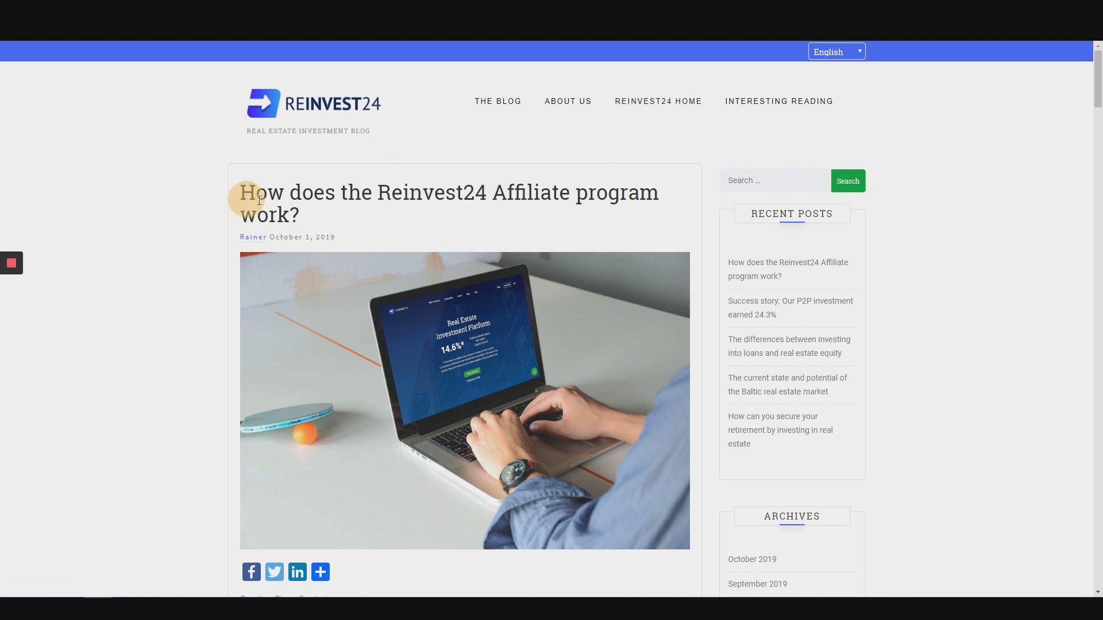
{"action": "left_click_drag", "start_coordinate": [246, 197], "coordinate": [576, 212]}
{"action": "left_click", "coordinate": [1045, 264]}
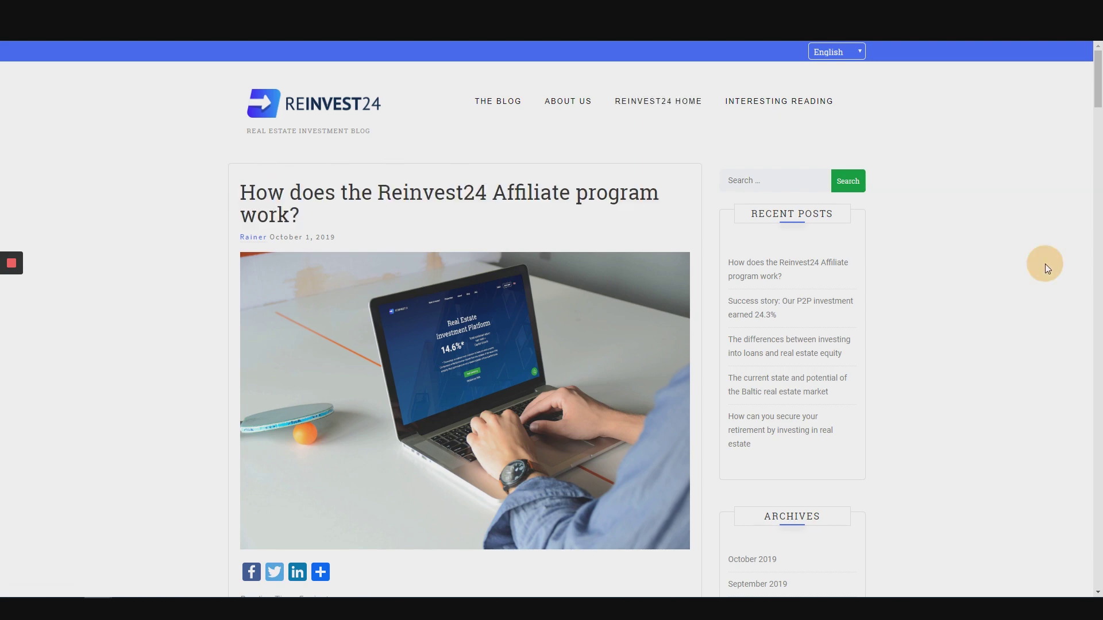
- Read down to the UPDATE paragraph and highlight the monthly 500 EUR draw sentence
{"action": "scroll", "coordinate": [1045, 264], "scroll_direction": "down", "scroll_amount": 10}
{"action": "scroll", "coordinate": [1046, 264], "scroll_direction": "down", "scroll_amount": 6}
{"action": "scroll", "coordinate": [1046, 264], "scroll_direction": "down", "scroll_amount": 10}
{"action": "scroll", "coordinate": [1045, 263], "scroll_direction": "down", "scroll_amount": 10}
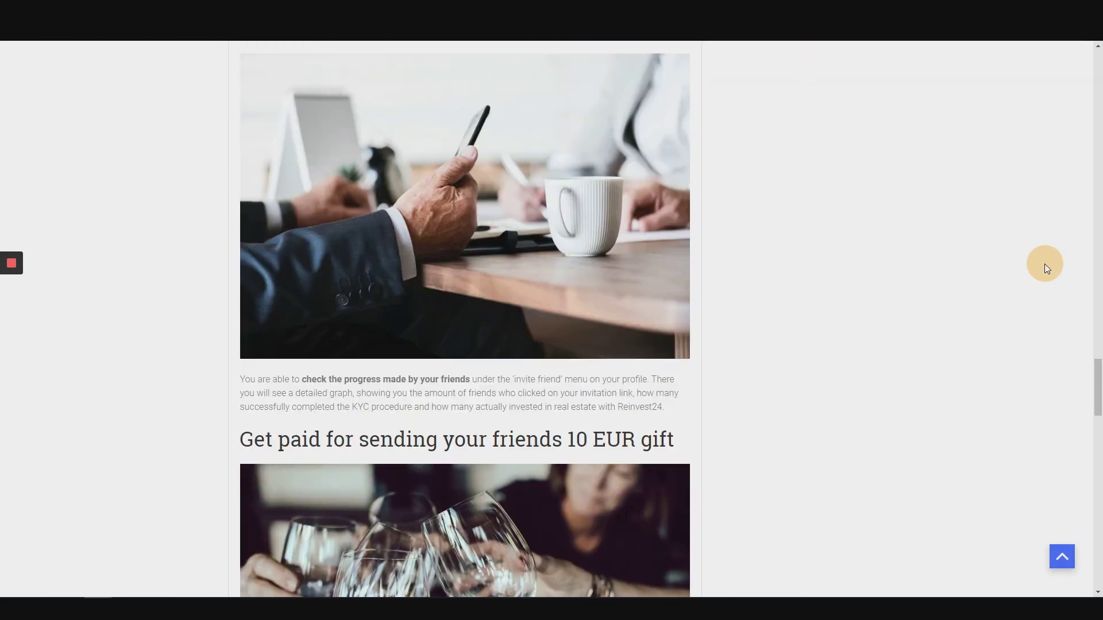
{"action": "scroll", "coordinate": [1044, 264], "scroll_direction": "down", "scroll_amount": 8}
{"action": "scroll", "coordinate": [1044, 263], "scroll_direction": "down", "scroll_amount": 4}
{"action": "scroll", "coordinate": [1044, 264], "scroll_direction": "down", "scroll_amount": 10}
{"action": "scroll", "coordinate": [1044, 265], "scroll_direction": "up", "scroll_amount": 4}
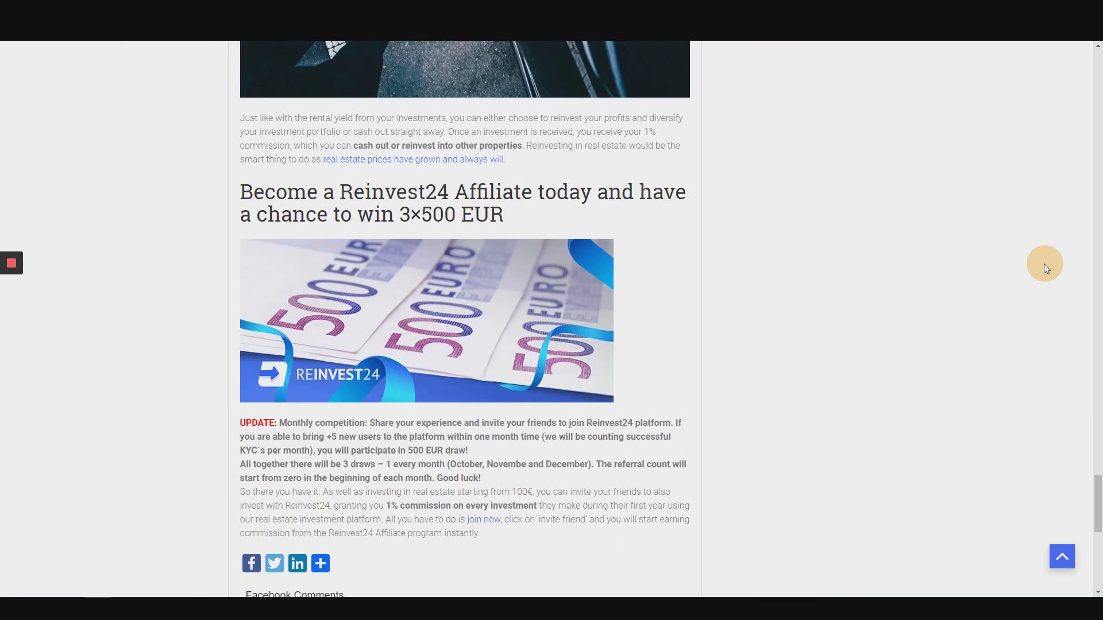
{"action": "scroll", "coordinate": [1043, 263], "scroll_direction": "down", "scroll_amount": 4}
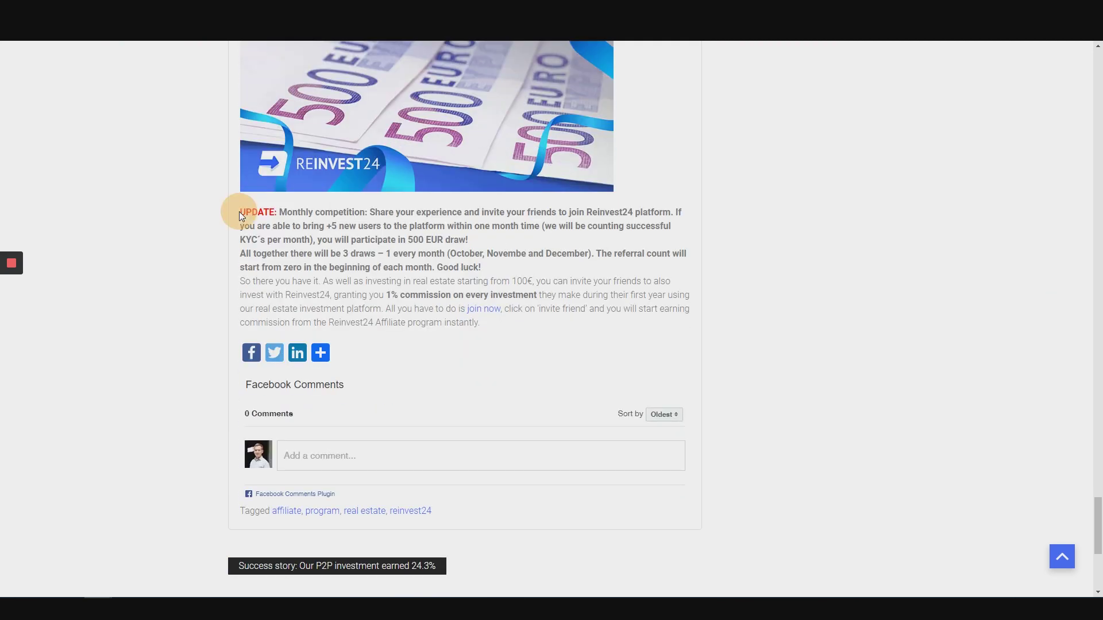
{"action": "left_click_drag", "start_coordinate": [240, 213], "coordinate": [313, 214]}
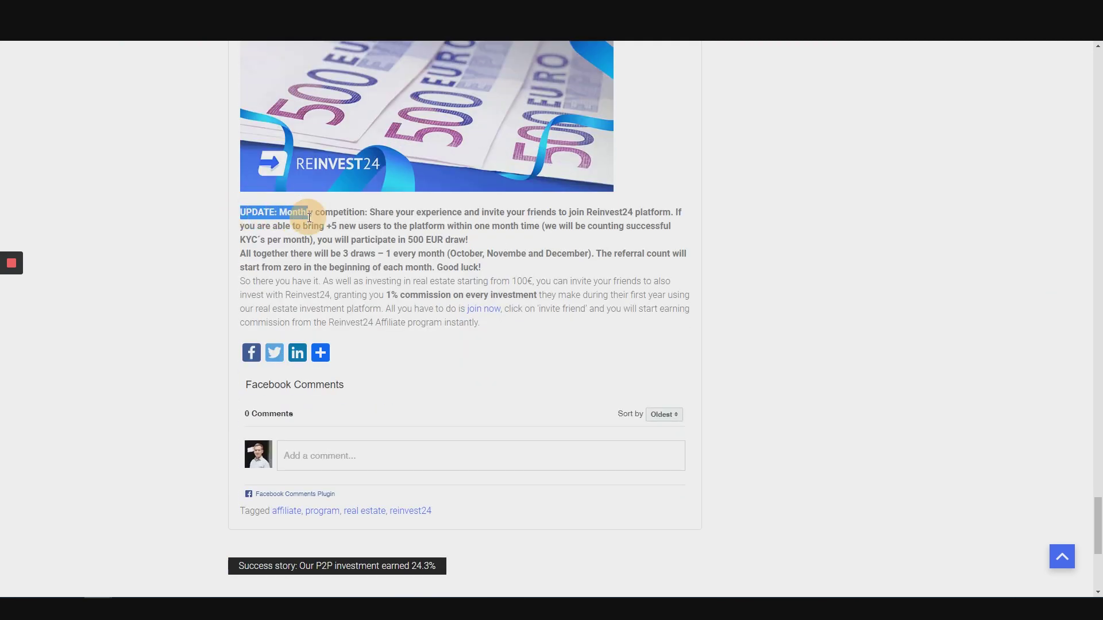
{"action": "left_click", "coordinate": [897, 309]}
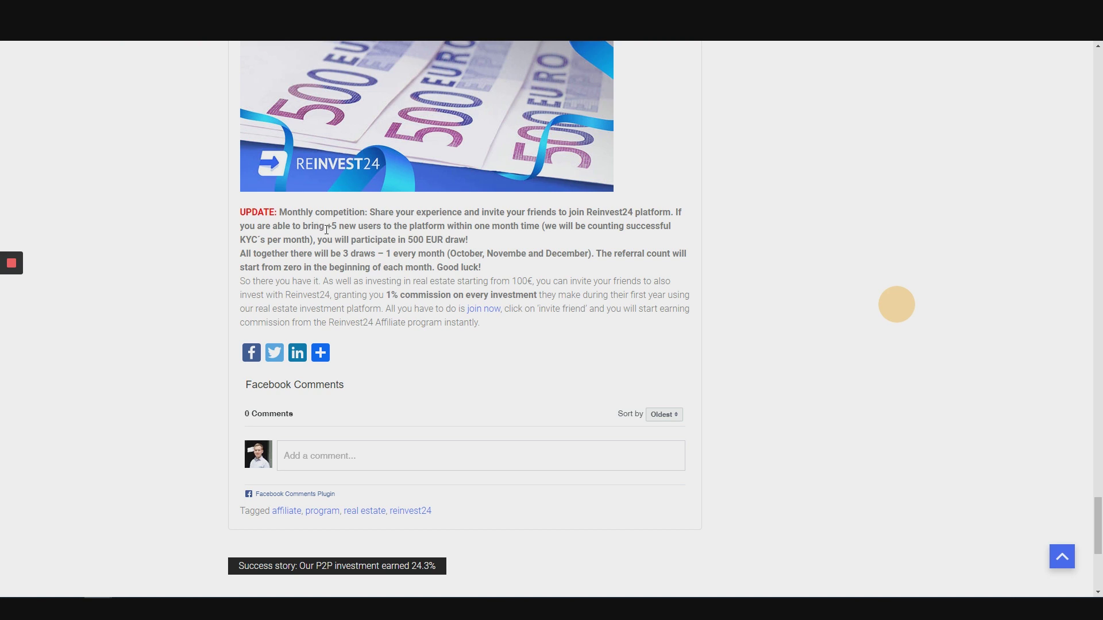
{"action": "left_click_drag", "start_coordinate": [327, 240], "coordinate": [494, 246]}
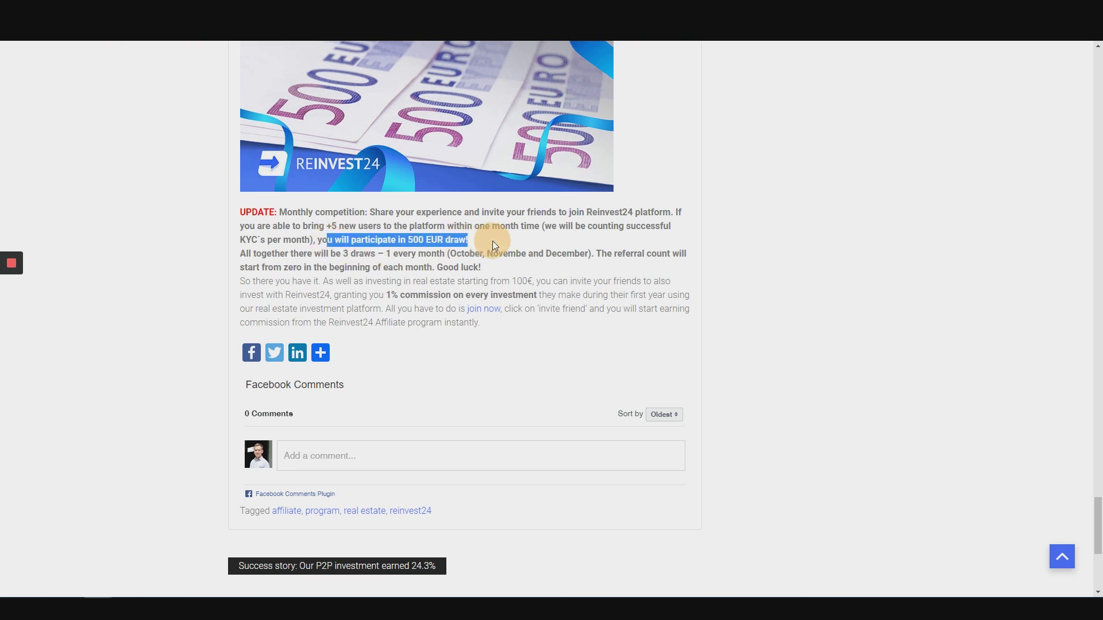